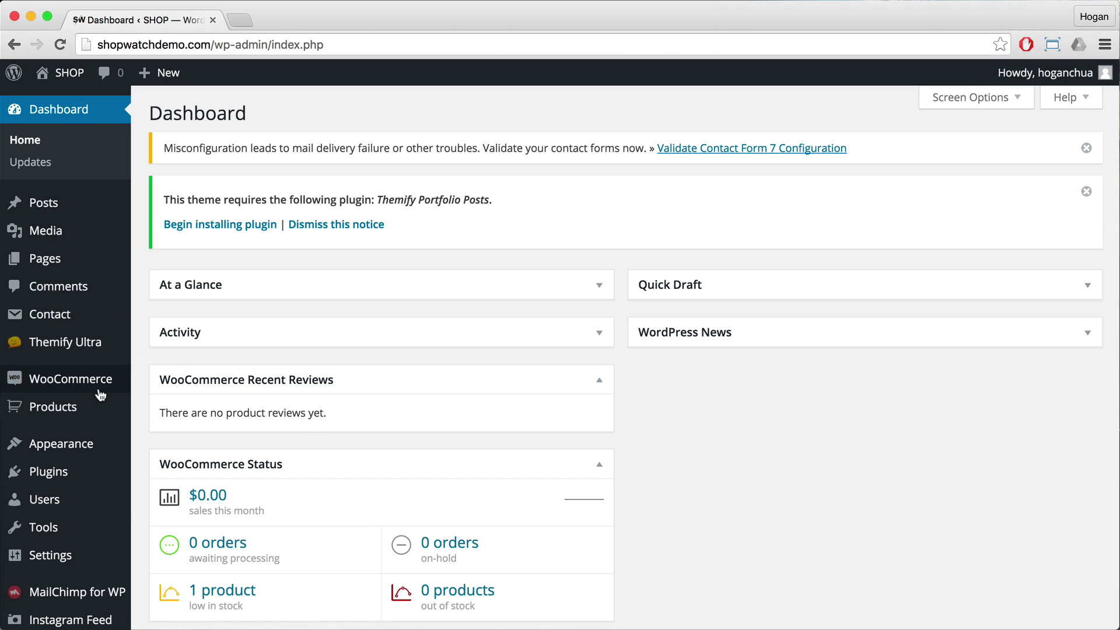
# Step: Open WooCommerce Settings and switch to the Checkout tab
pyautogui.moveTo(64, 388)
pyautogui.click(155, 447)
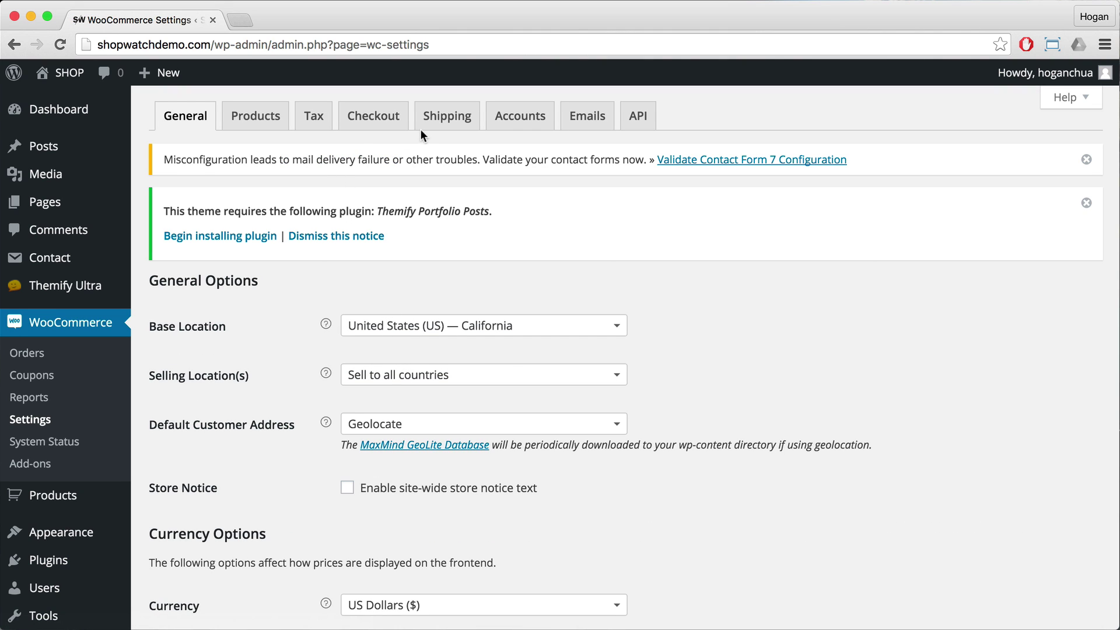
pyautogui.click(385, 121)
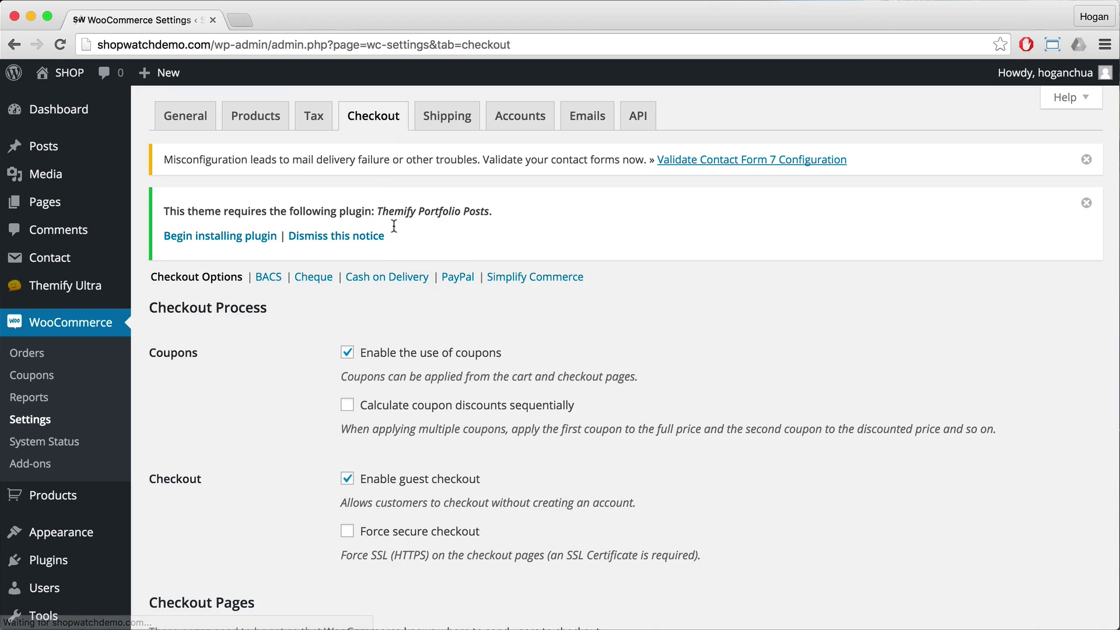
# Step: Enable PayPal sandbox mode in the PayPal gateway settings and save the changes
pyautogui.scroll(-3, 392, 257)
pyautogui.click(449, 186)
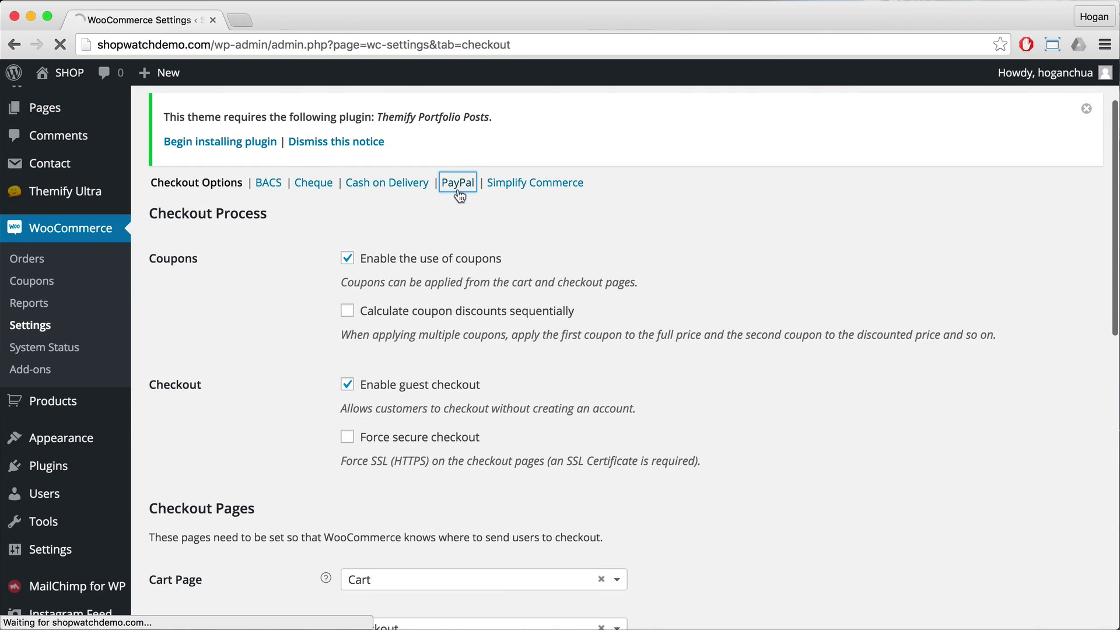
pyautogui.scroll(-5, 502, 325)
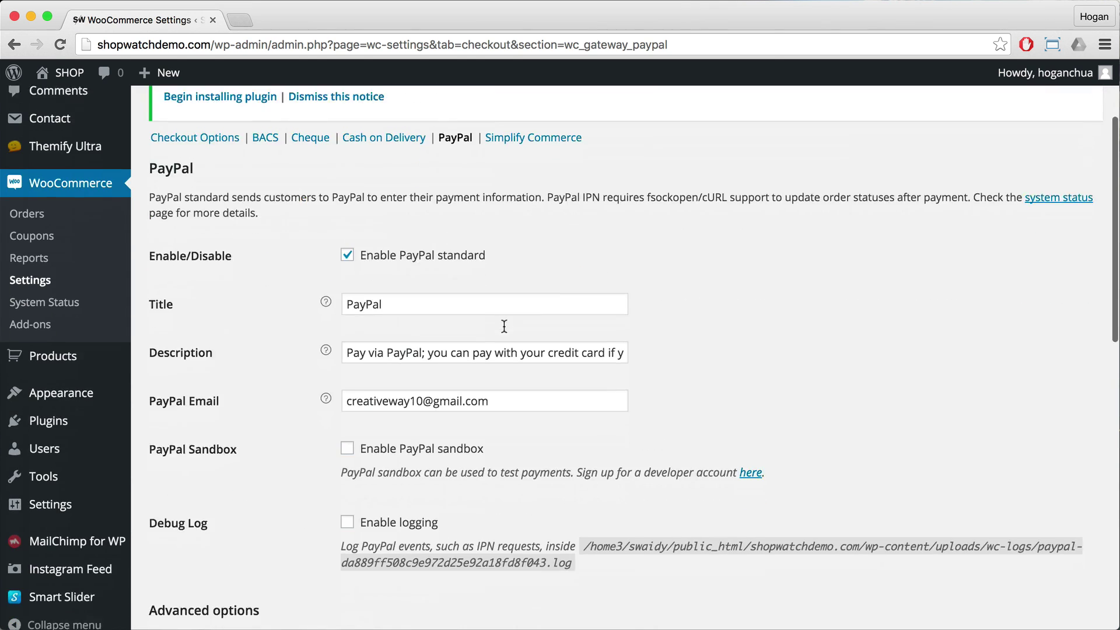
pyautogui.moveTo(238, 291); pyautogui.dragTo(304, 298)
pyautogui.click(348, 290)
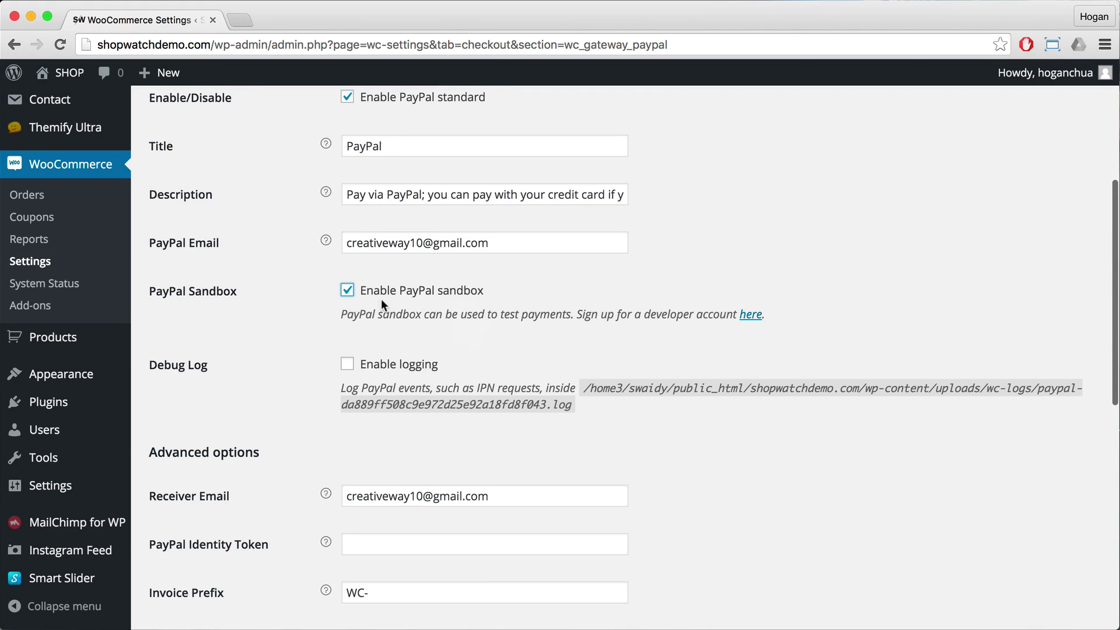
pyautogui.scroll(-10, 420, 315)
pyautogui.click(175, 548)
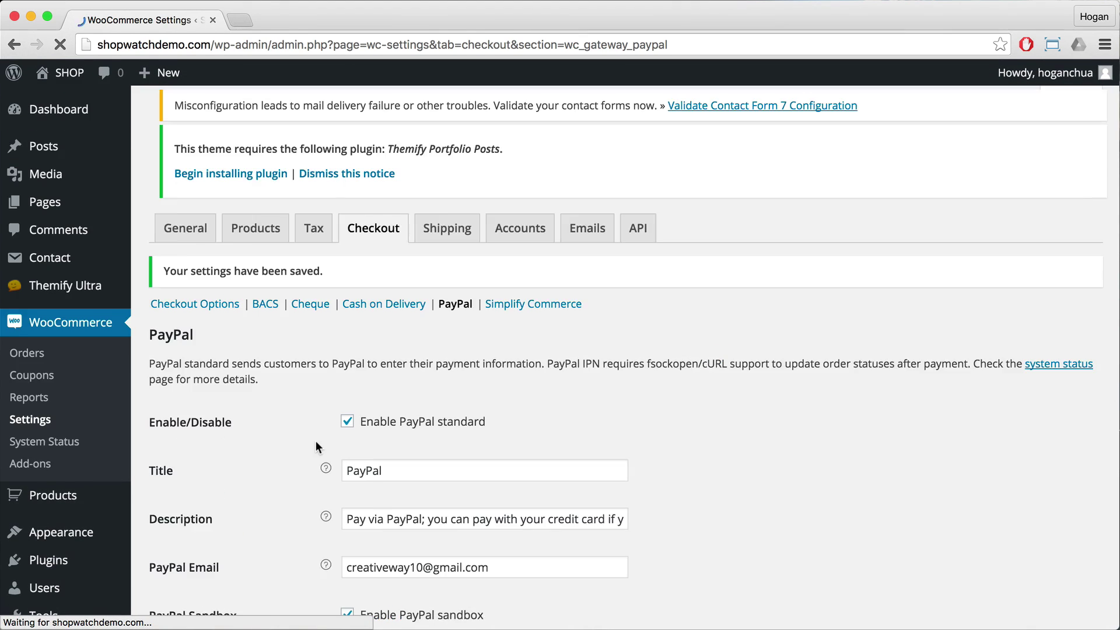
pyautogui.scroll(-8, 313, 440)
pyautogui.scroll(1, 743, 260)
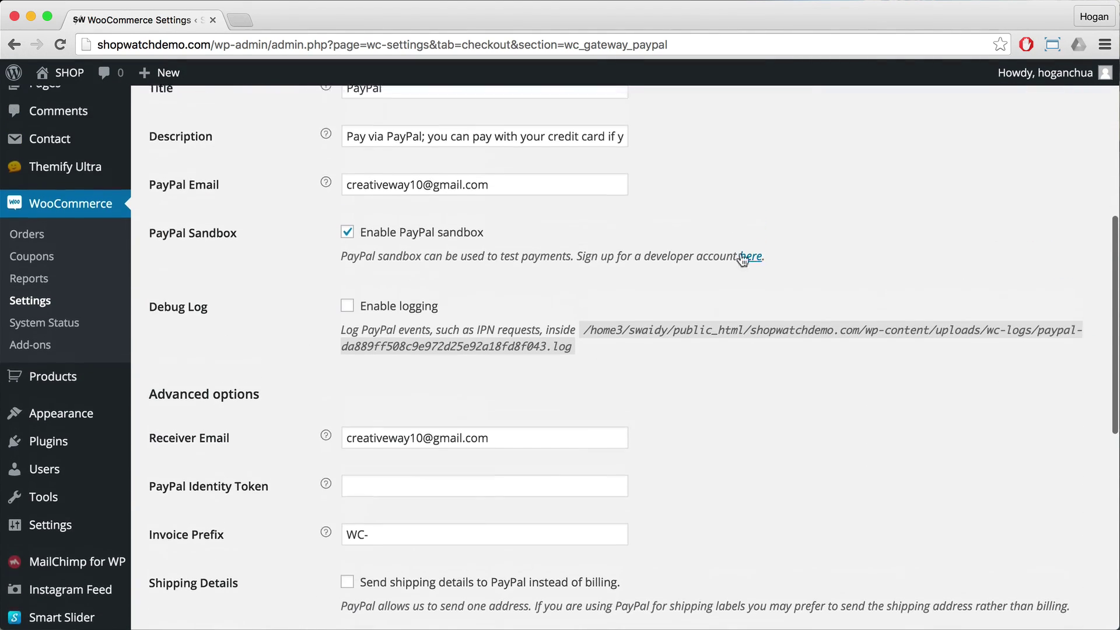
pyautogui.moveTo(578, 283); pyautogui.dragTo(712, 283)
# Step: Go to the PayPal Developer site and log in with the store's PayPal e-mail and password
pyautogui.click(748, 283)
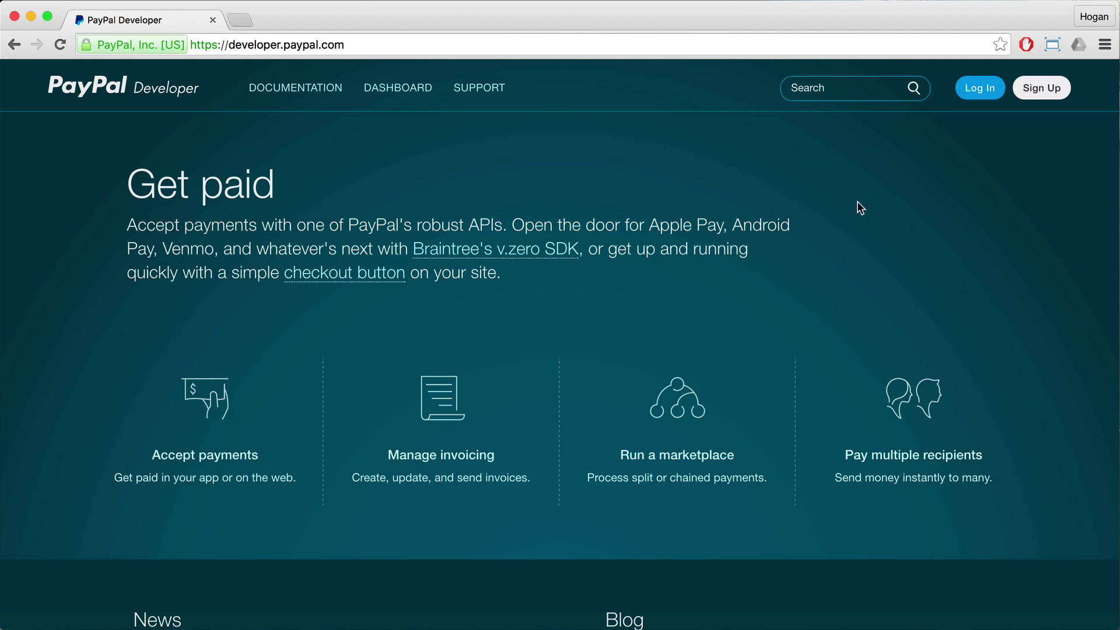
pyautogui.click(995, 99)
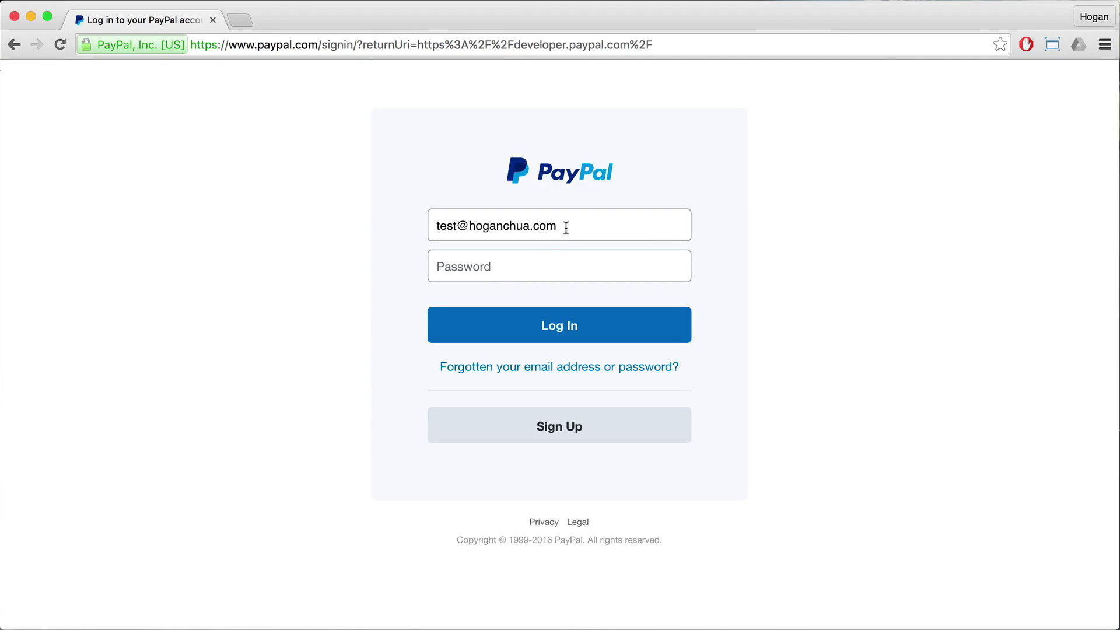
pyautogui.moveTo(563, 227); pyautogui.dragTo(410, 230)
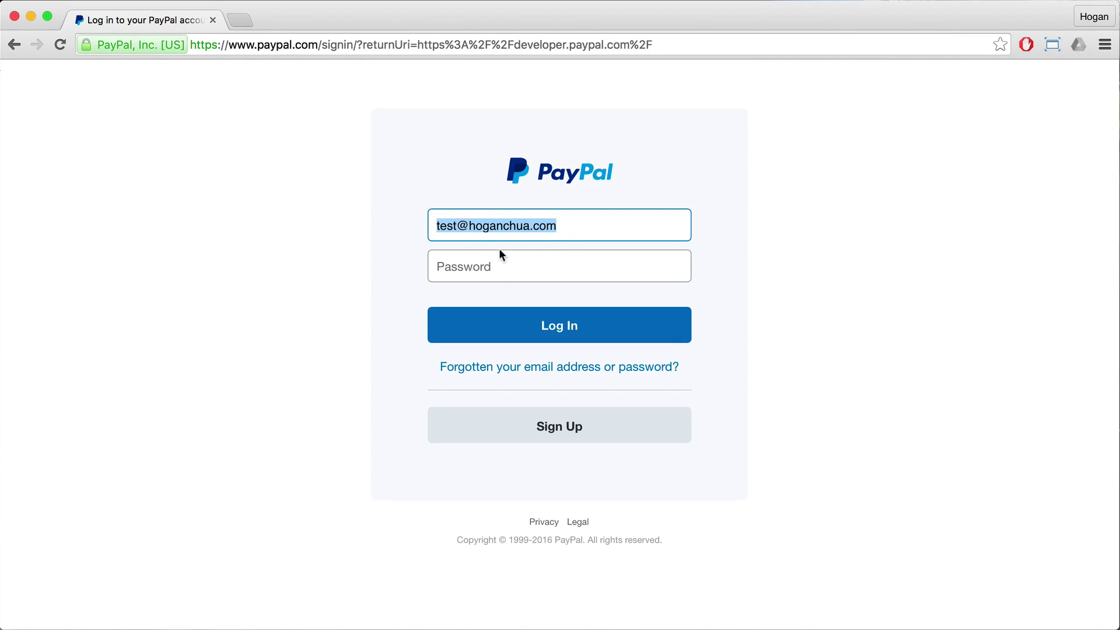
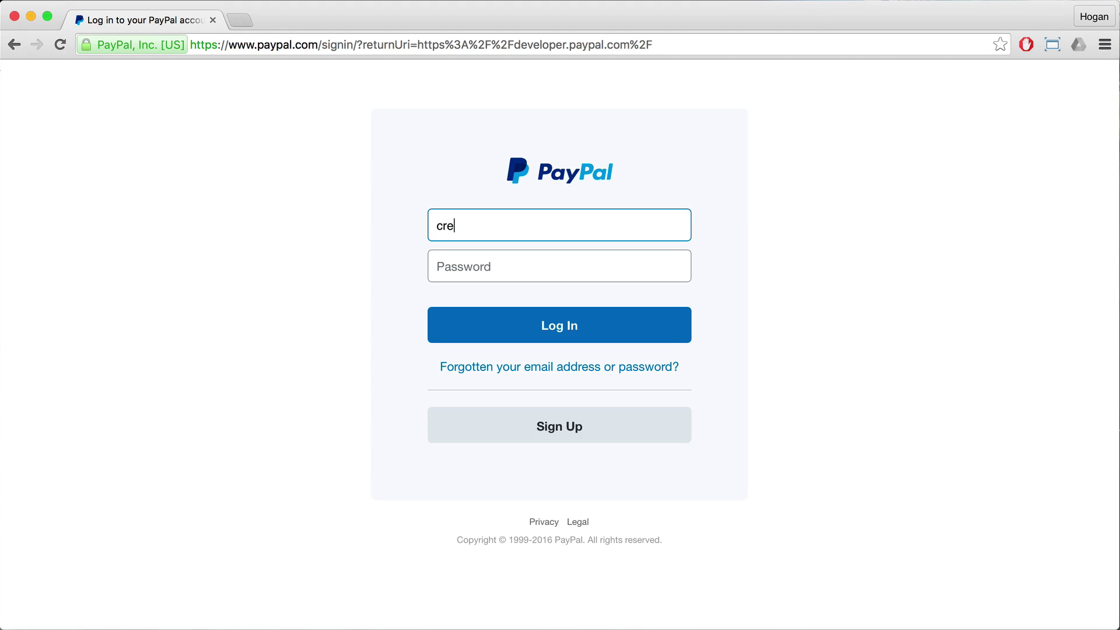
pyautogui.press('Tab')
pyautogui.write('••')
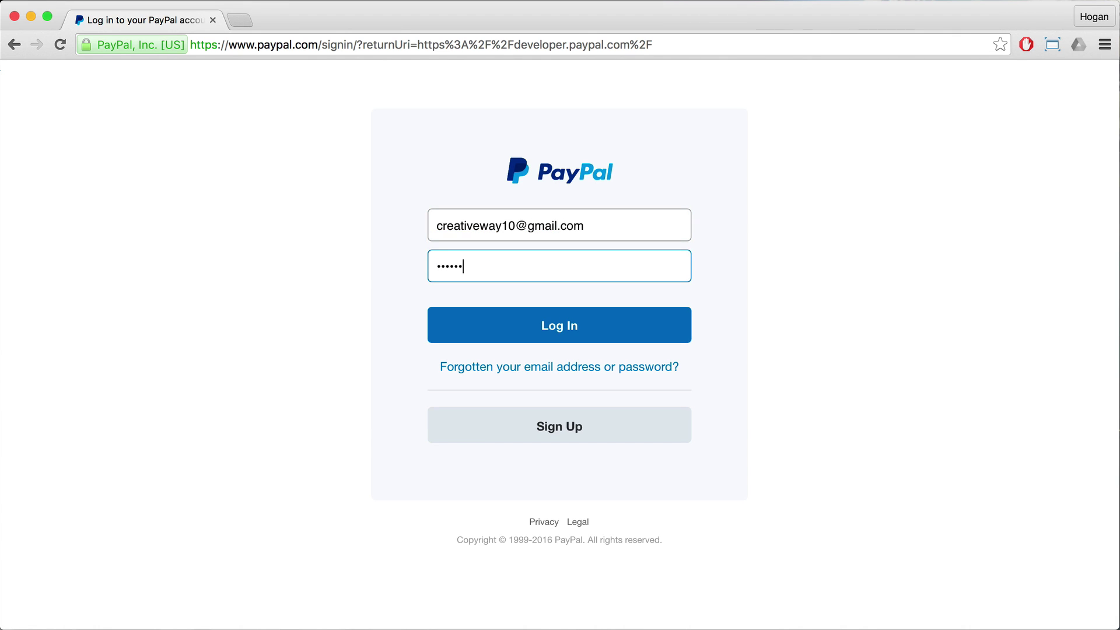
pyautogui.click(593, 339)
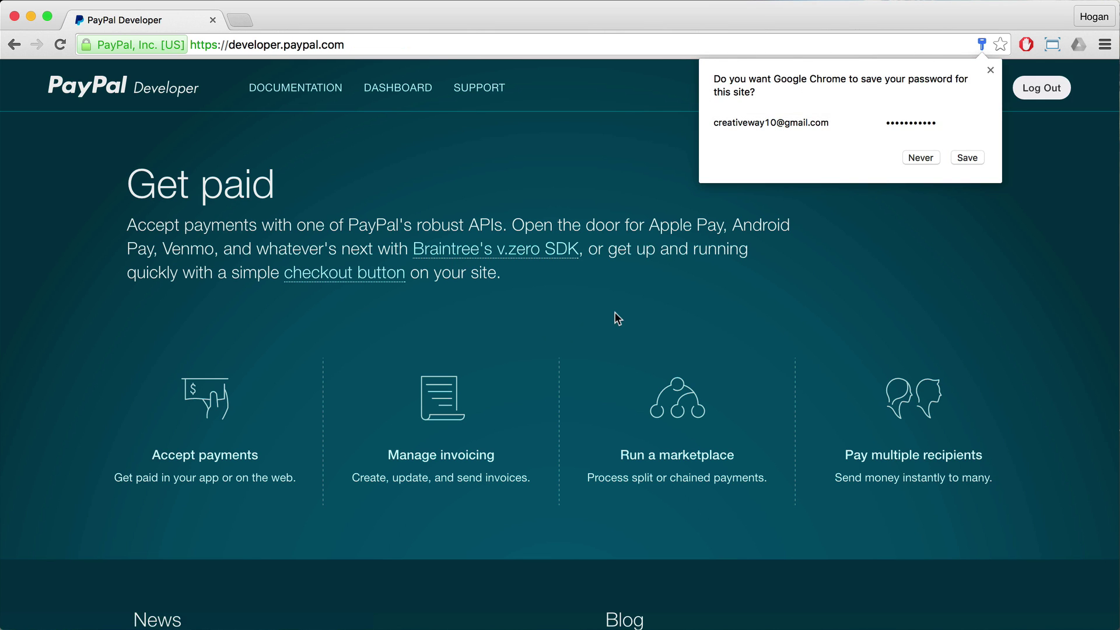
# Step: Dismiss the save-password prompt, open Sandbox Accounts on the dashboard, and start Create Account
pyautogui.click(990, 70)
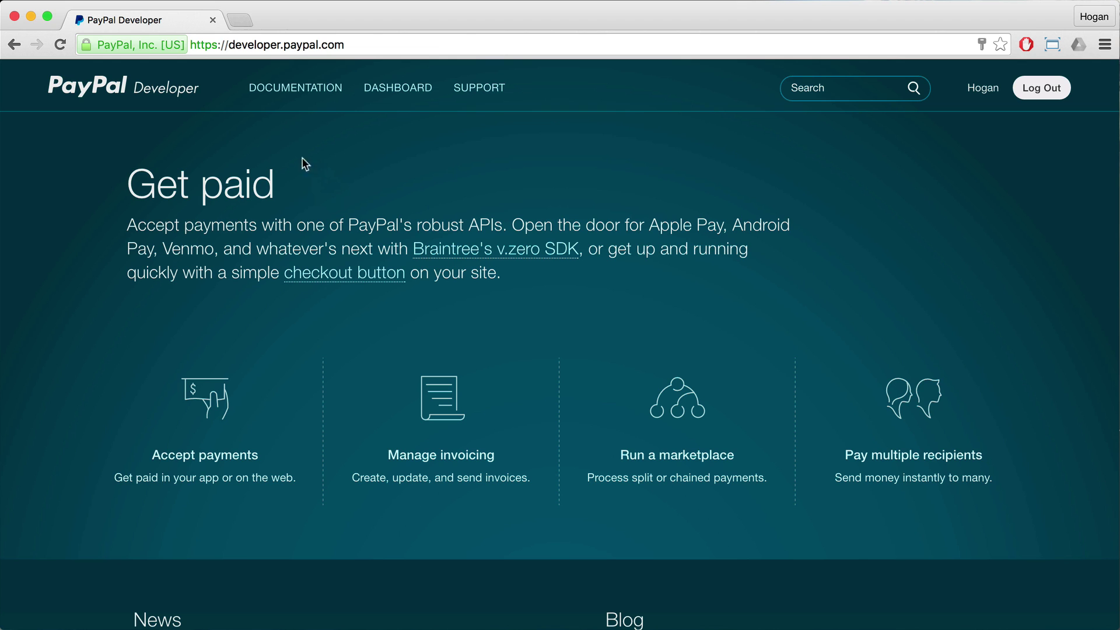
pyautogui.click(399, 89)
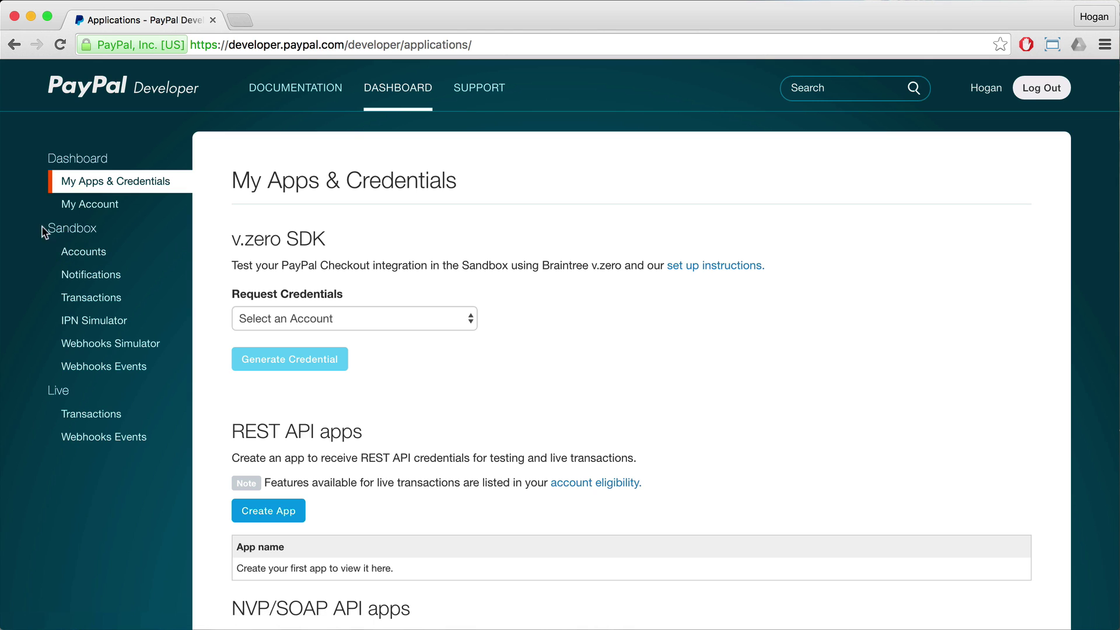
pyautogui.moveTo(45, 231); pyautogui.dragTo(89, 227)
pyautogui.click(85, 252)
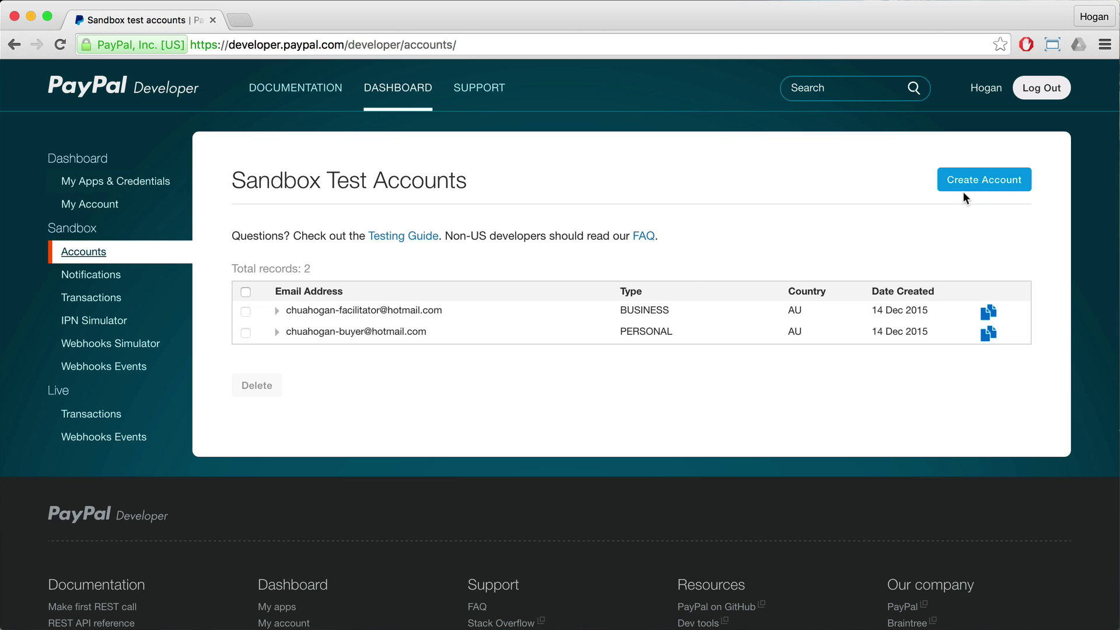
pyautogui.click(972, 183)
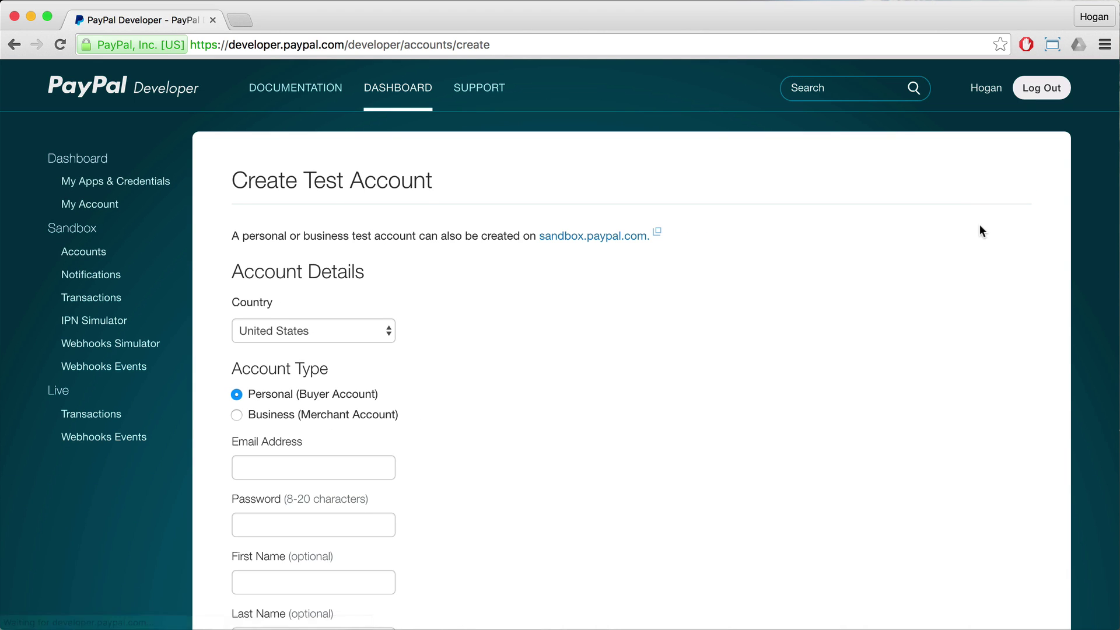
# Step: Enter the test account's e-mail address, password and first name
pyautogui.scroll(-3, 323, 310)
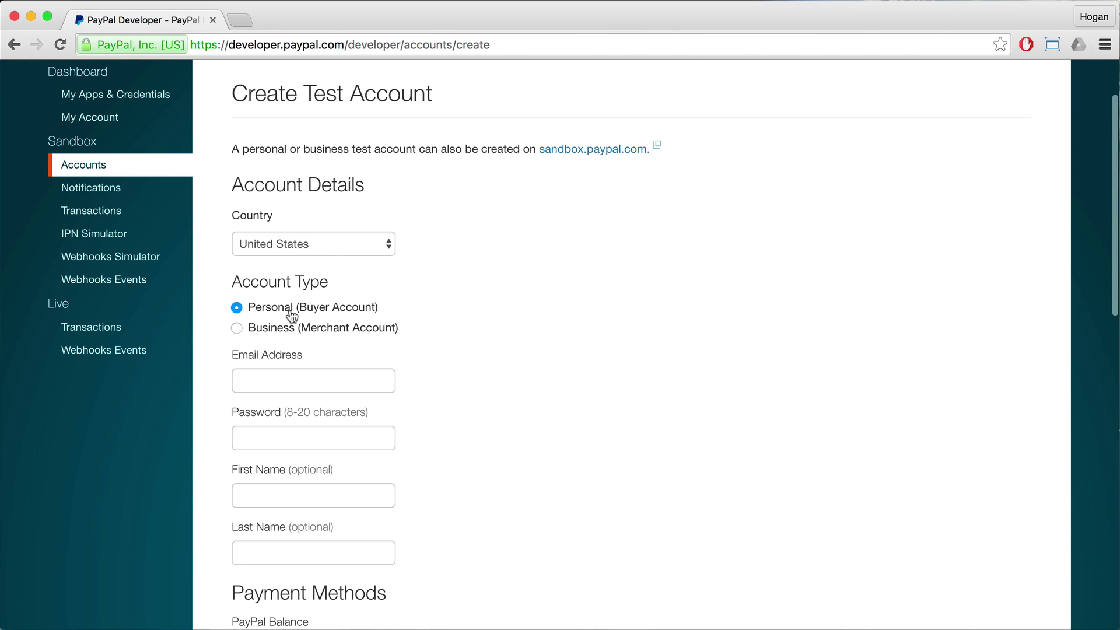
pyautogui.click(311, 378)
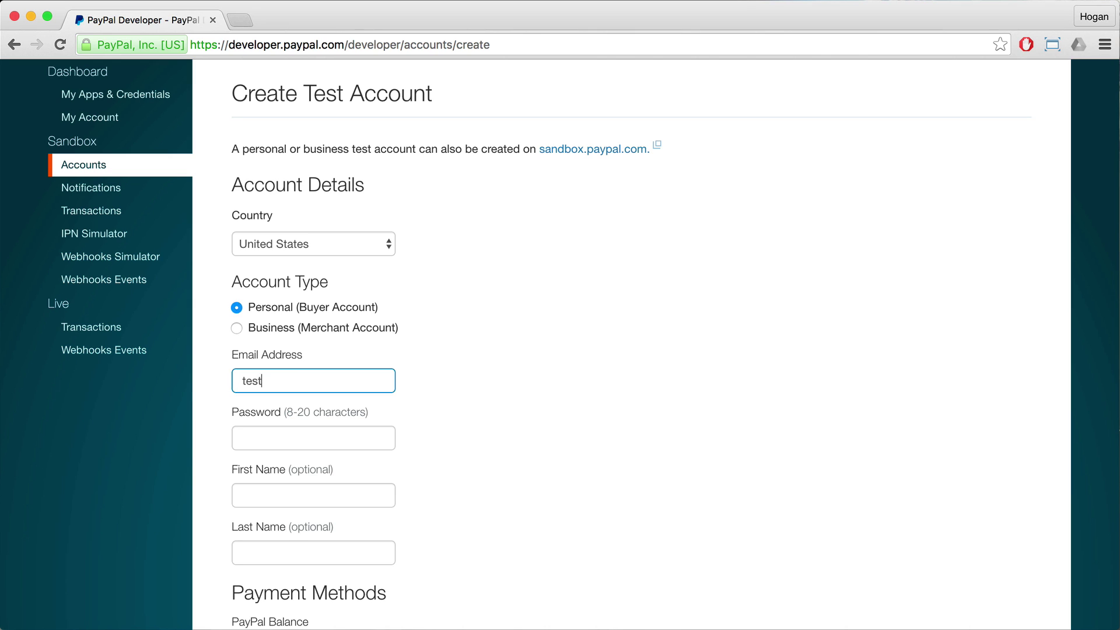
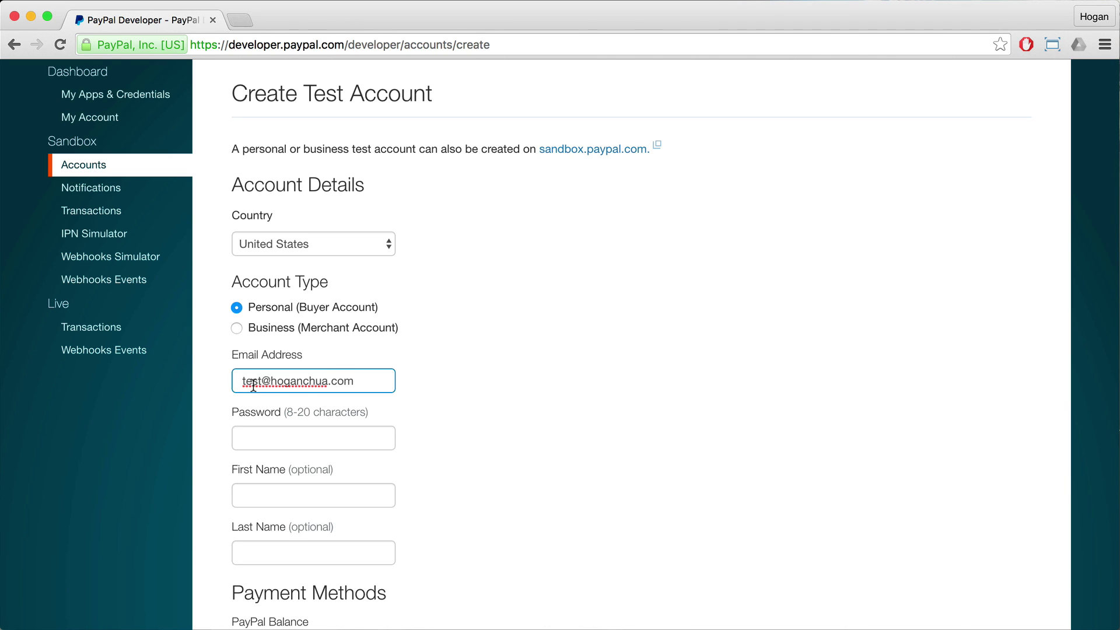
pyautogui.click(320, 437)
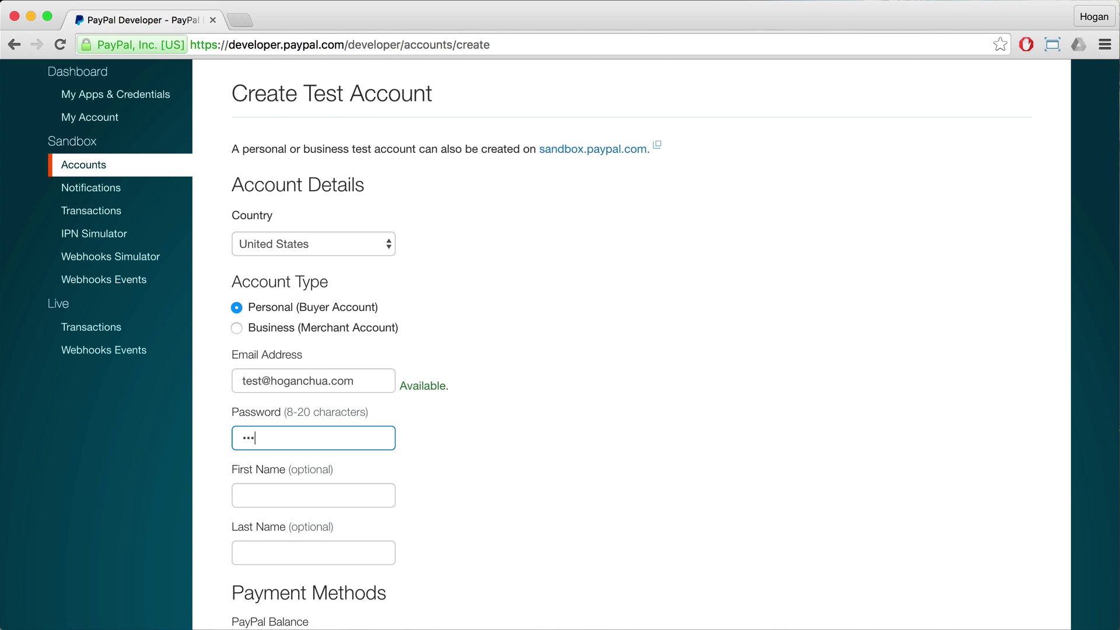
pyautogui.click(329, 492)
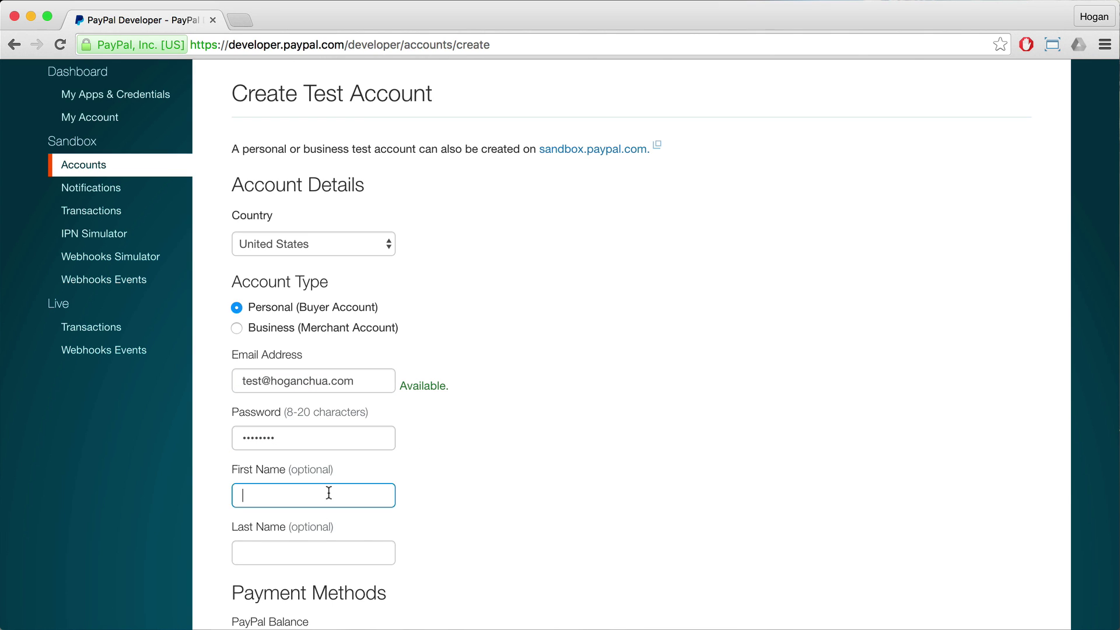
pyautogui.write('Hogan')
pyautogui.click(639, 485)
# Step: Set a 10000 PayPal balance with PayPal as payment card and create the account
pyautogui.scroll(-5, 639, 485)
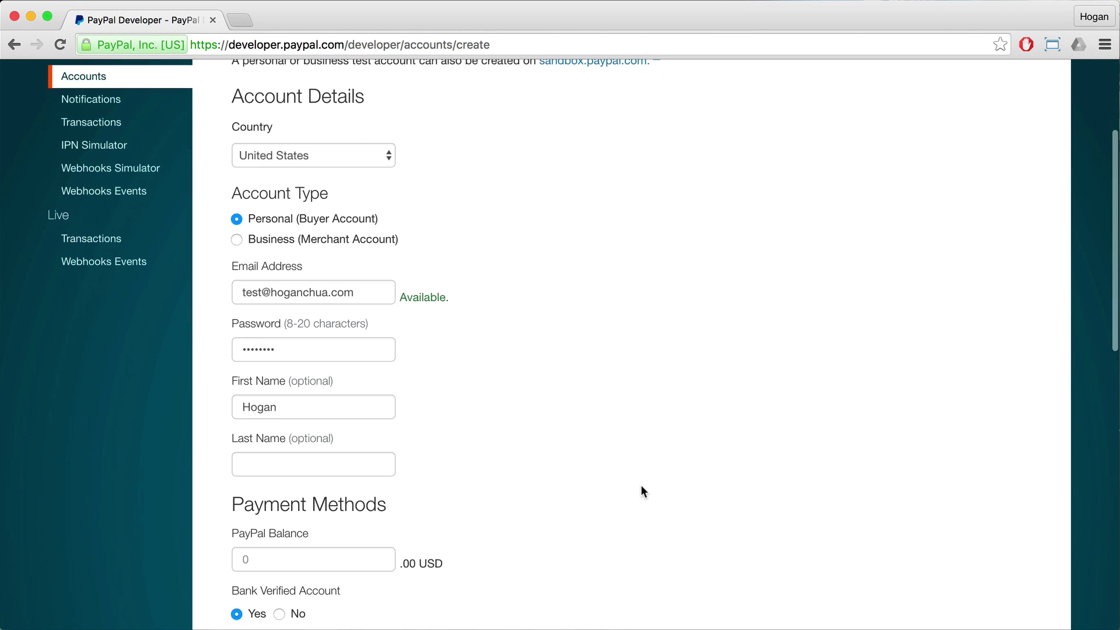
pyautogui.scroll(-3, 455, 417)
pyautogui.click(335, 401)
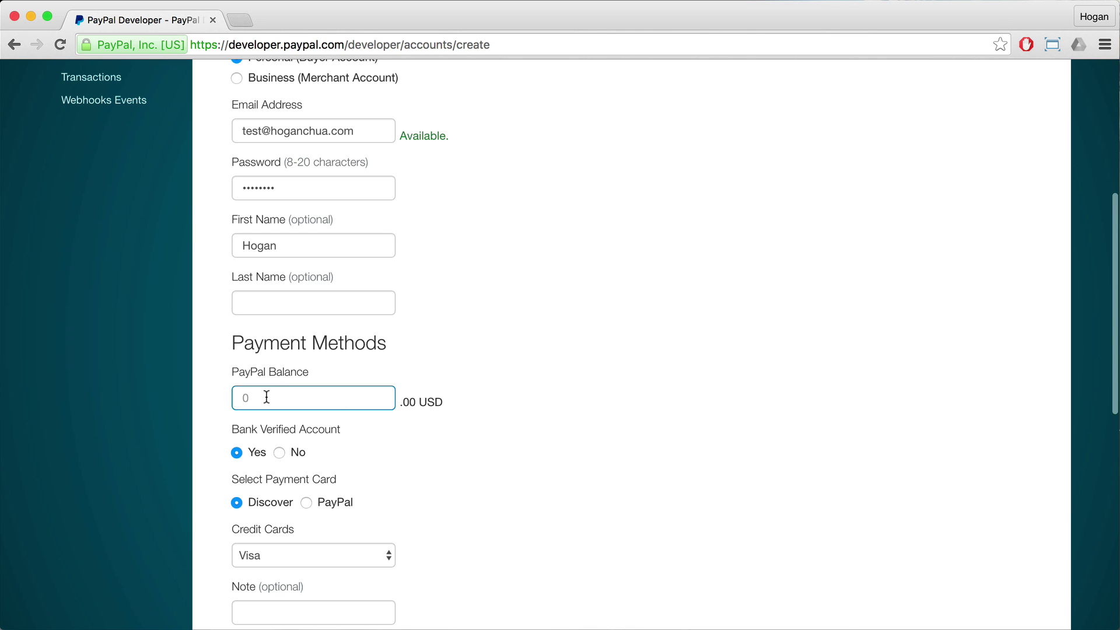
pyautogui.write('10000')
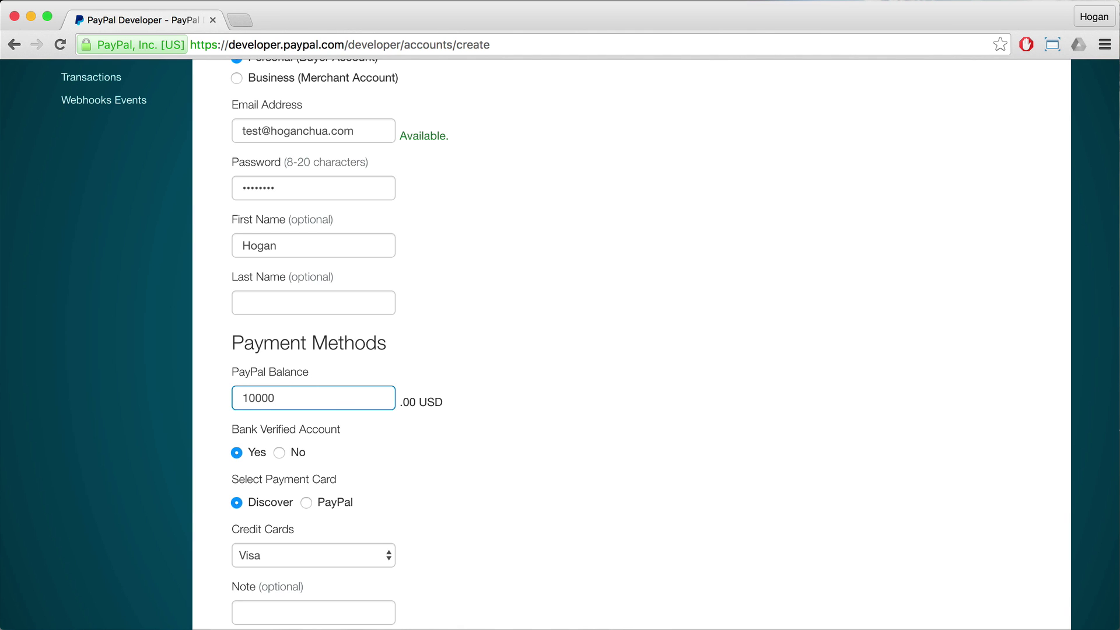
pyautogui.scroll(-2, 291, 440)
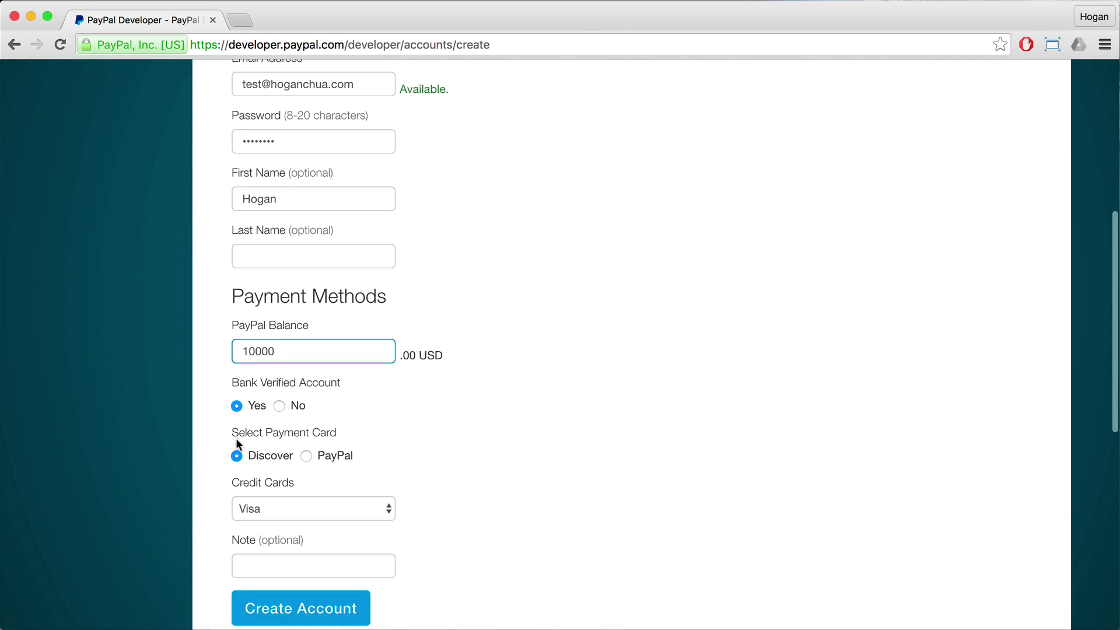
pyautogui.click(320, 461)
pyautogui.scroll(-5, 320, 460)
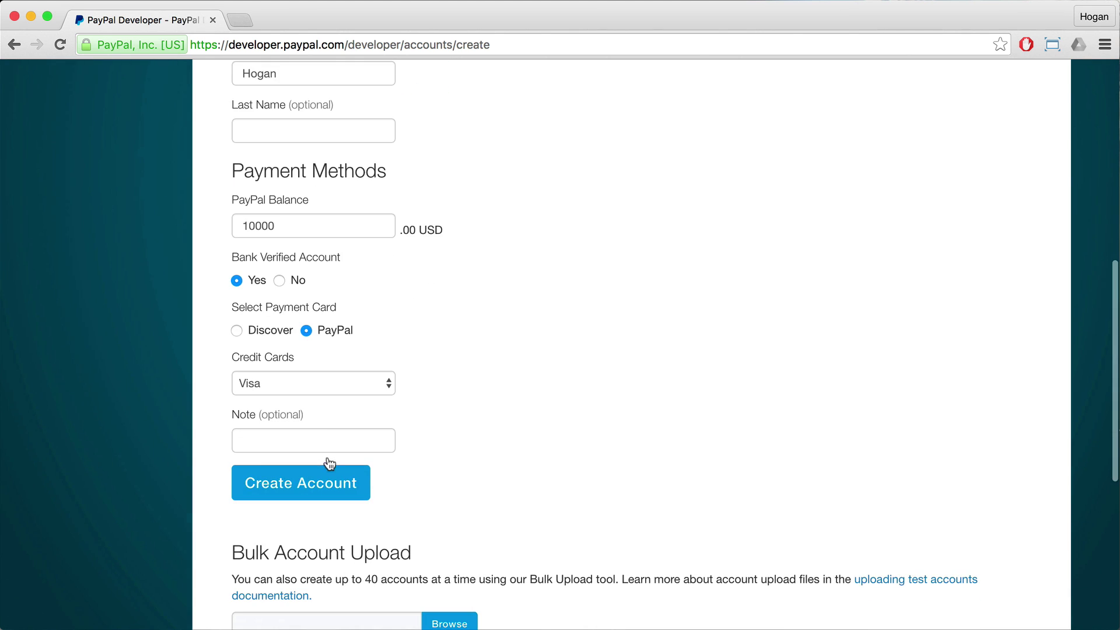
pyautogui.scroll(-3, 320, 407)
pyautogui.click(287, 424)
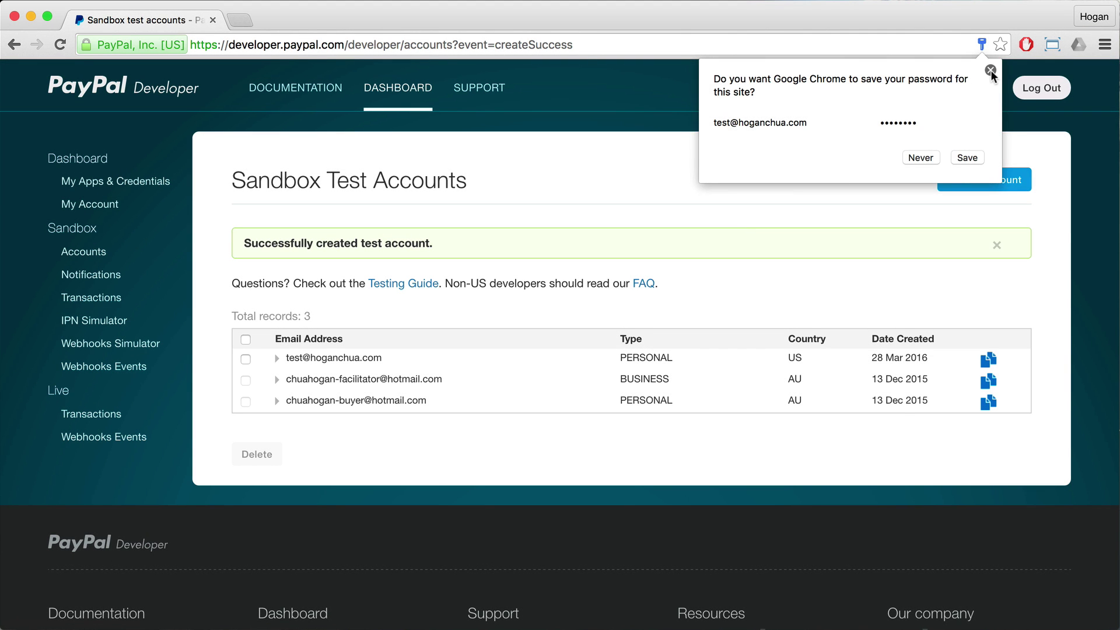
pyautogui.click(990, 70)
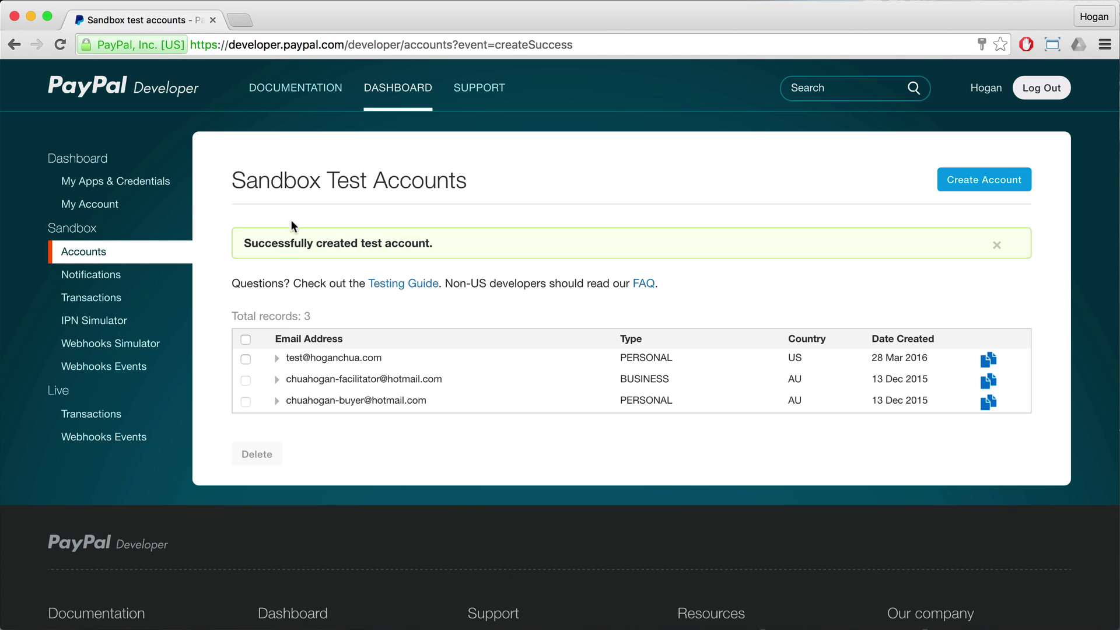
# Step: Open the shop site in a new tab, log out, and return to the homepage
pyautogui.click(241, 20)
pyautogui.write('shop')
pyautogui.press('Return')
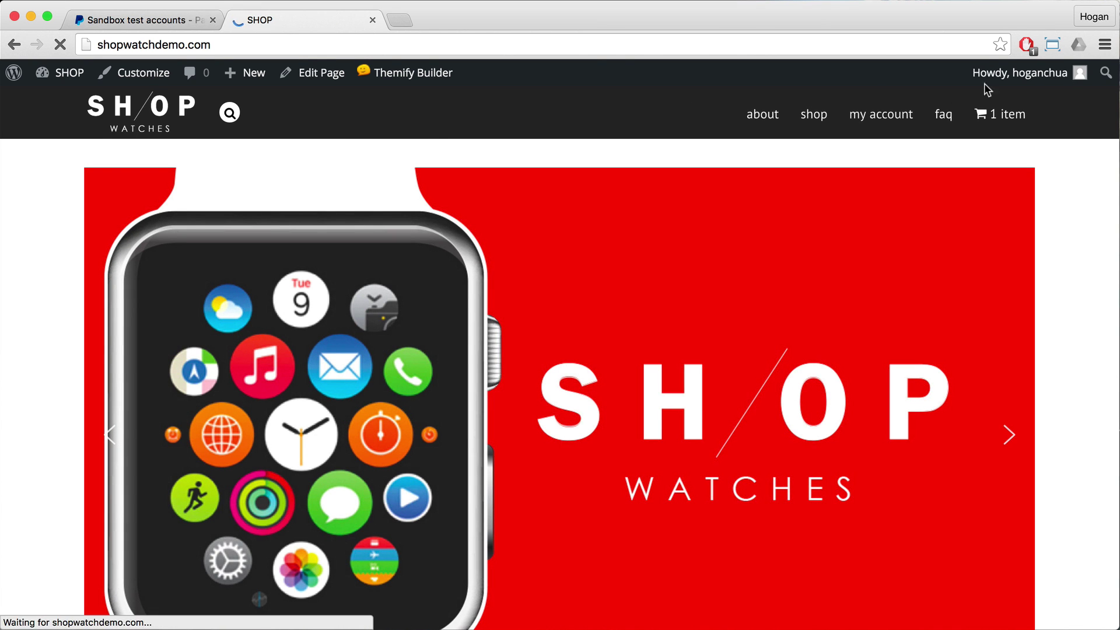
pyautogui.moveTo(979, 83)
pyautogui.click(979, 156)
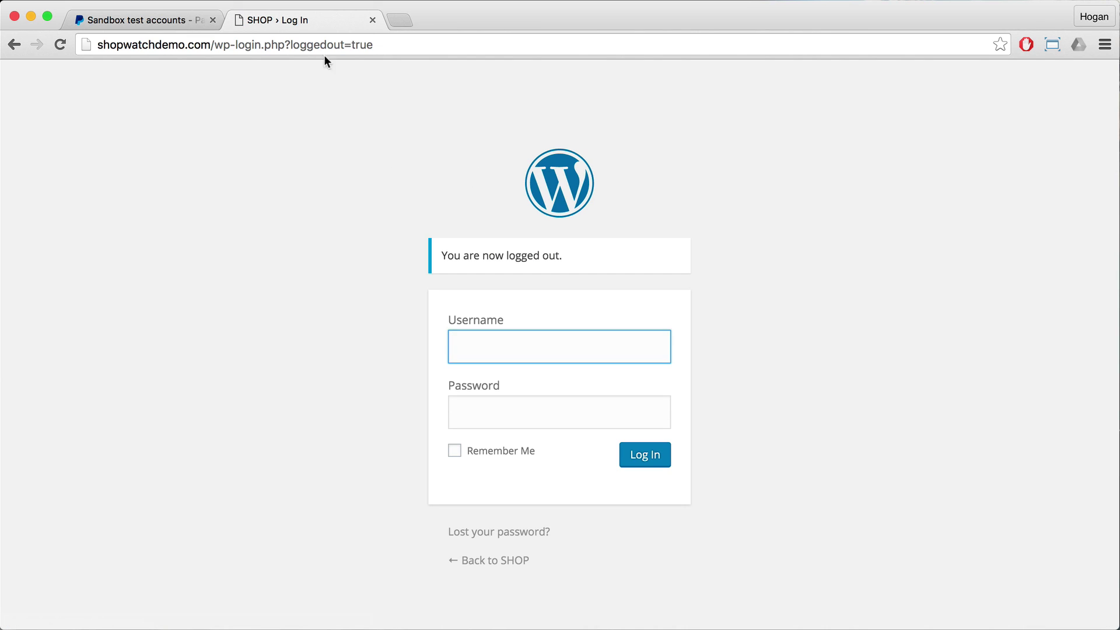
pyautogui.moveTo(374, 44); pyautogui.dragTo(215, 45)
pyautogui.press('BackSpace')
pyautogui.press('Return')
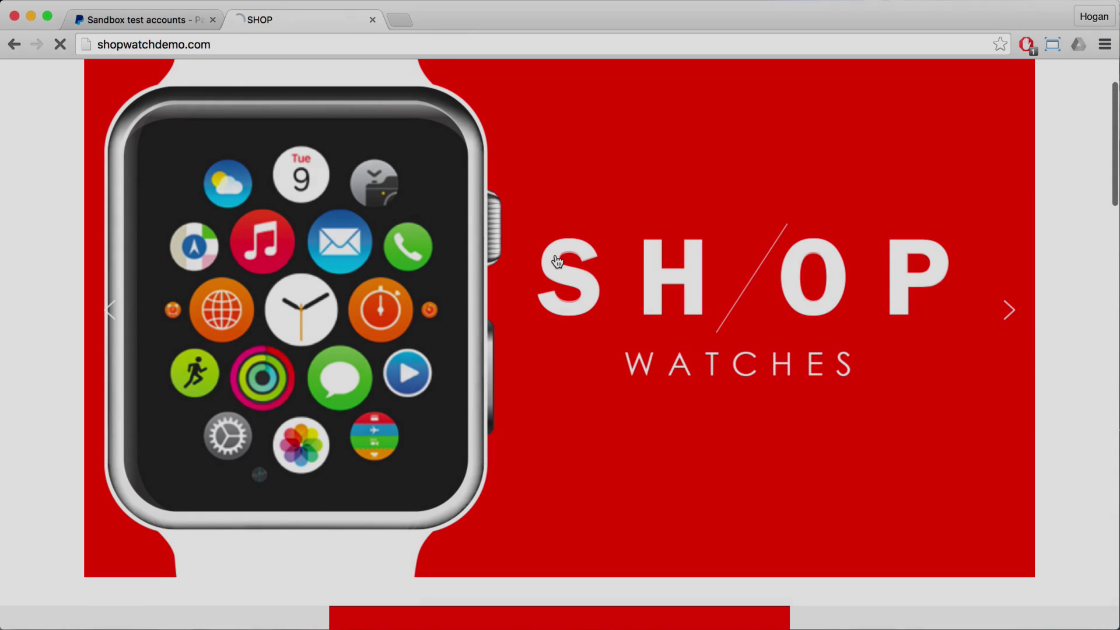
# Step: Add the Grey Goose watch to the cart from the Shop page and view the cart
pyautogui.click(552, 258)
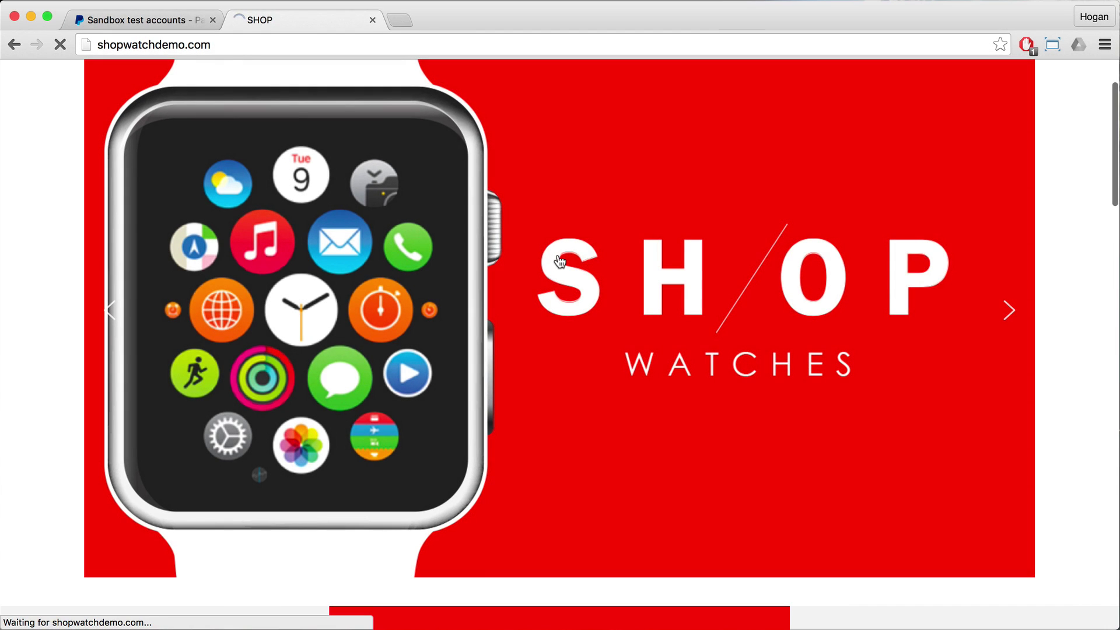
pyautogui.scroll(-3, 557, 257)
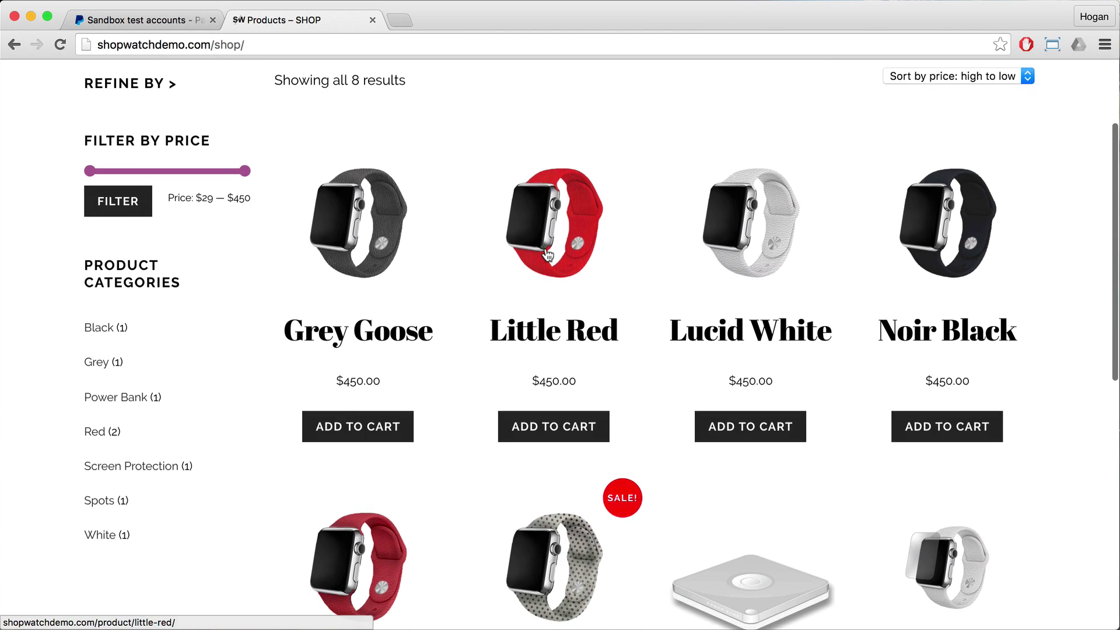
pyautogui.click(356, 427)
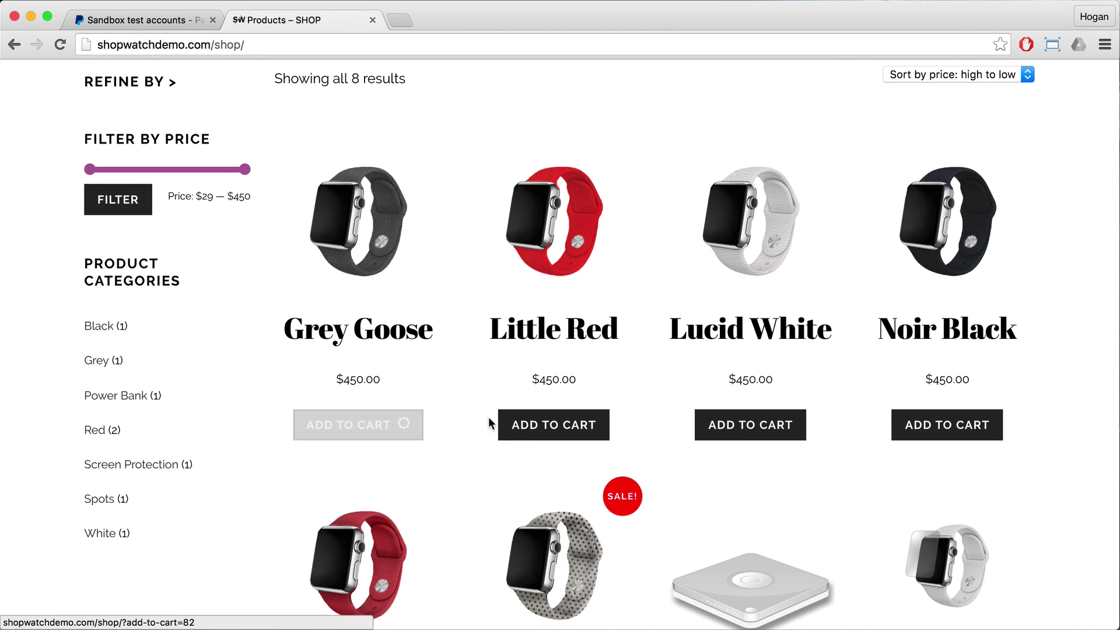
pyautogui.click(361, 462)
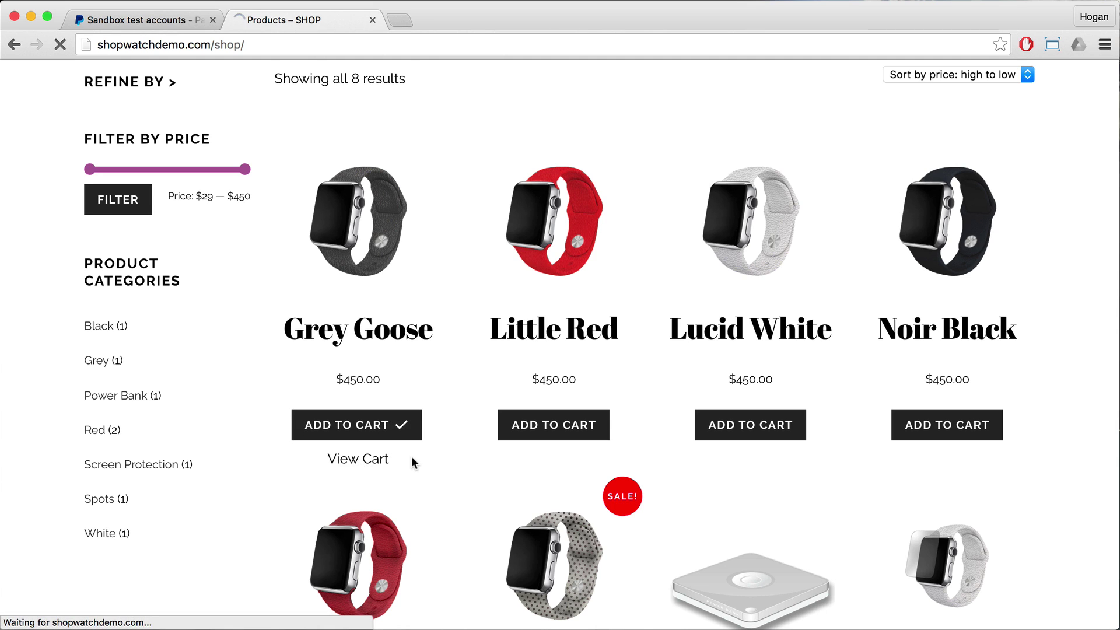
pyautogui.scroll(-3, 415, 450)
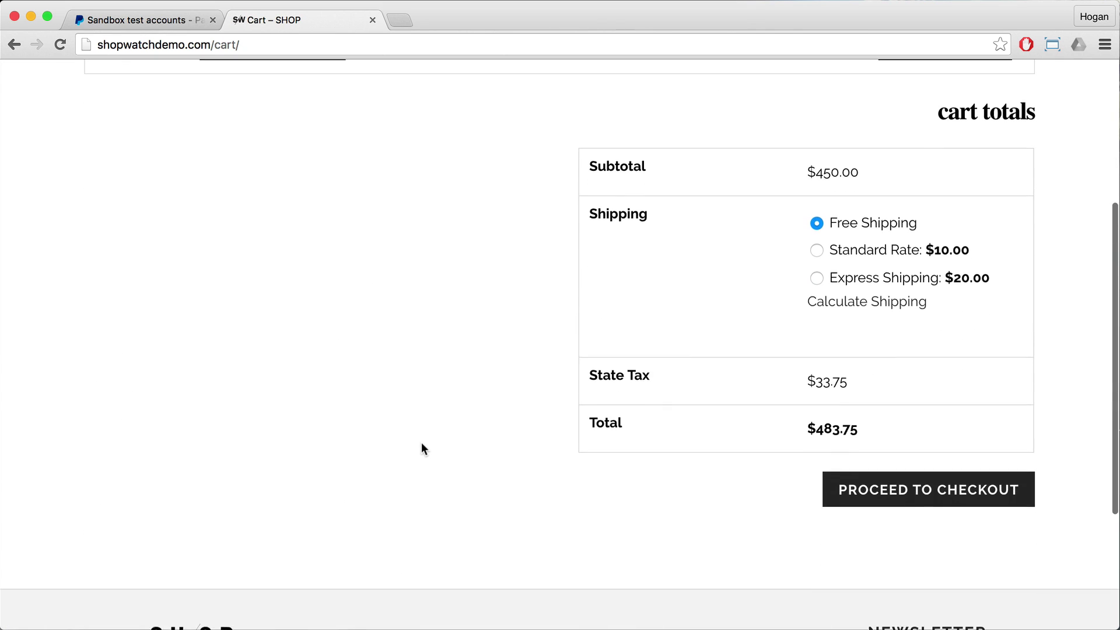
# Step: Proceed to checkout and enter the buyer's first name, last name and e-mail address
pyautogui.click(897, 584)
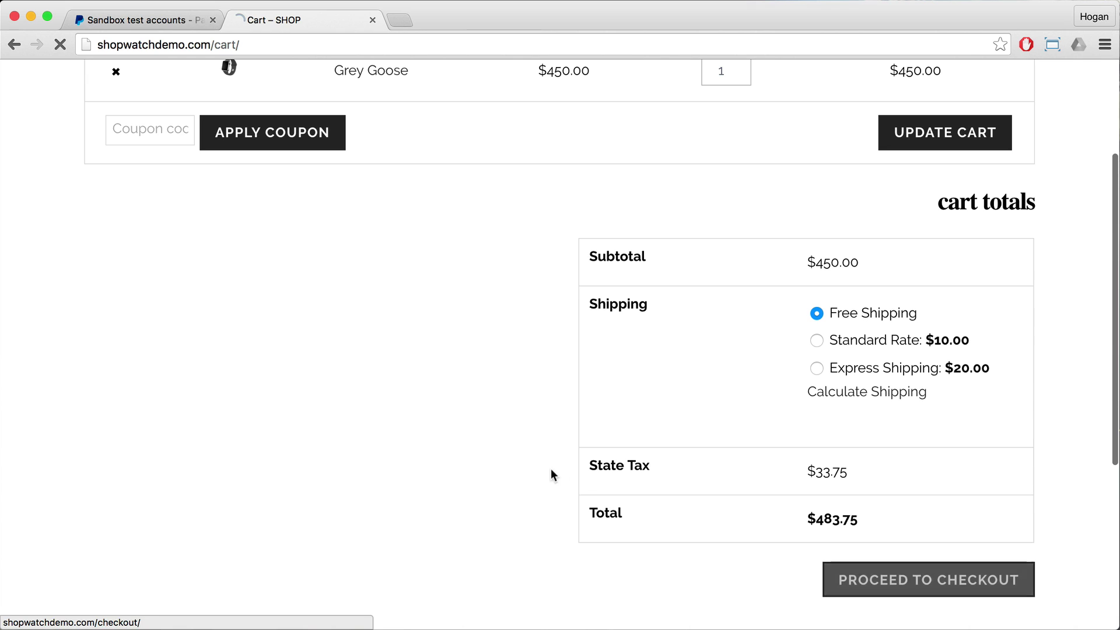
pyautogui.scroll(-2, 508, 464)
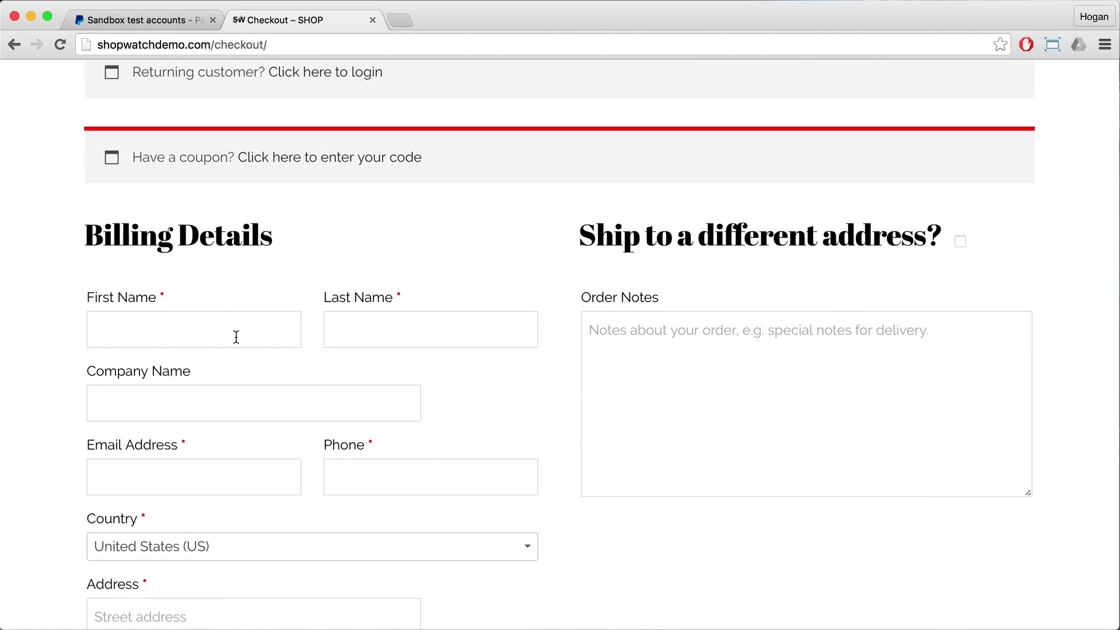
pyautogui.click(236, 338)
pyautogui.press('Tab')
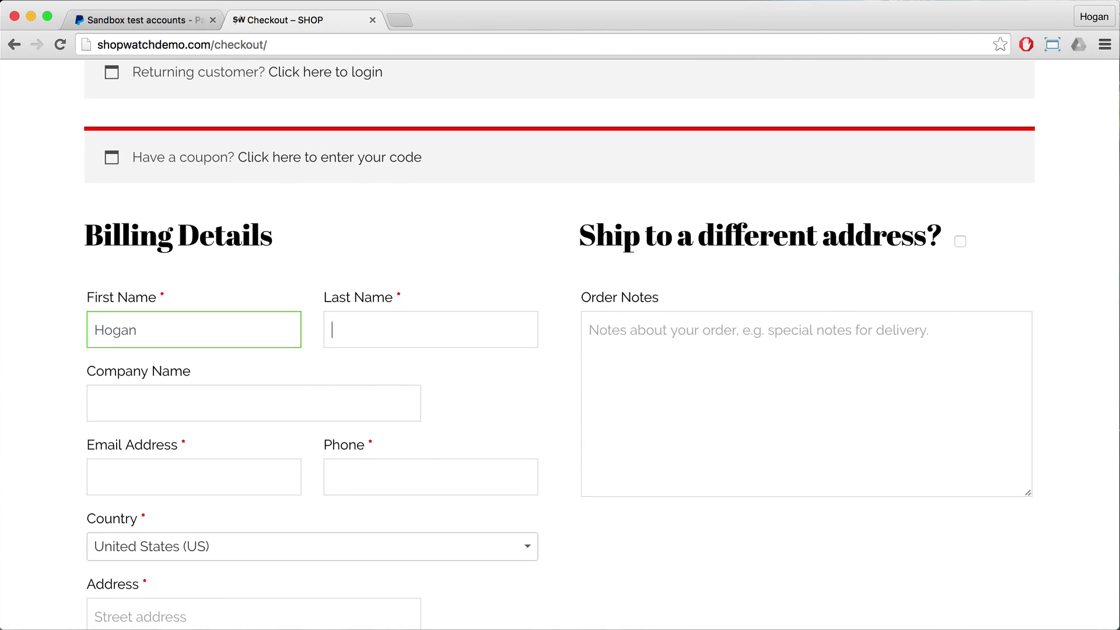
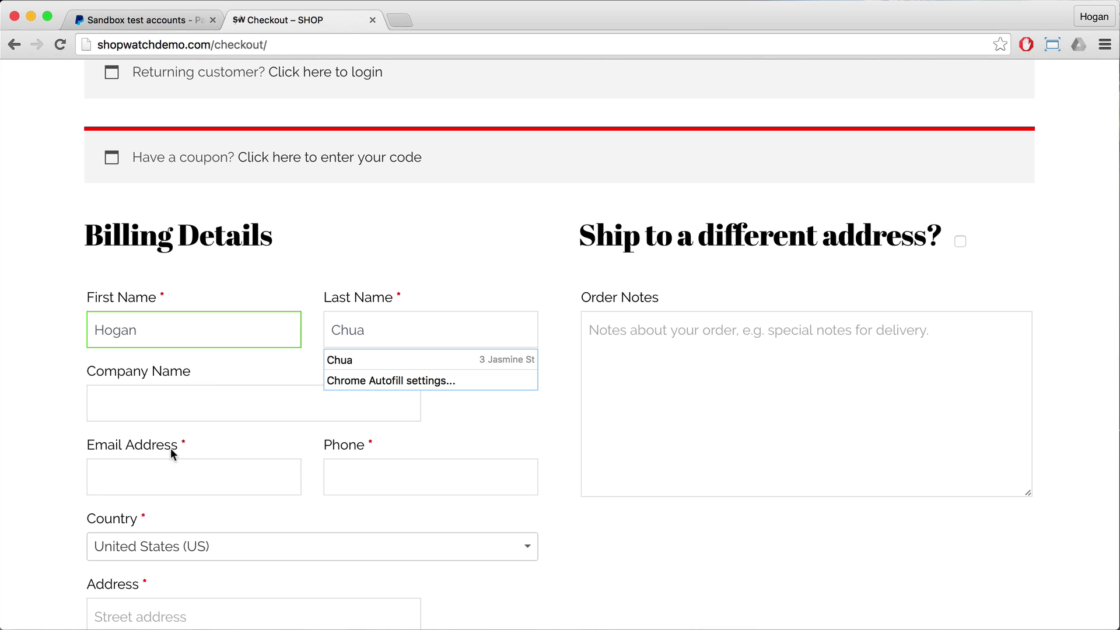
pyautogui.click(159, 464)
pyautogui.click(146, 468)
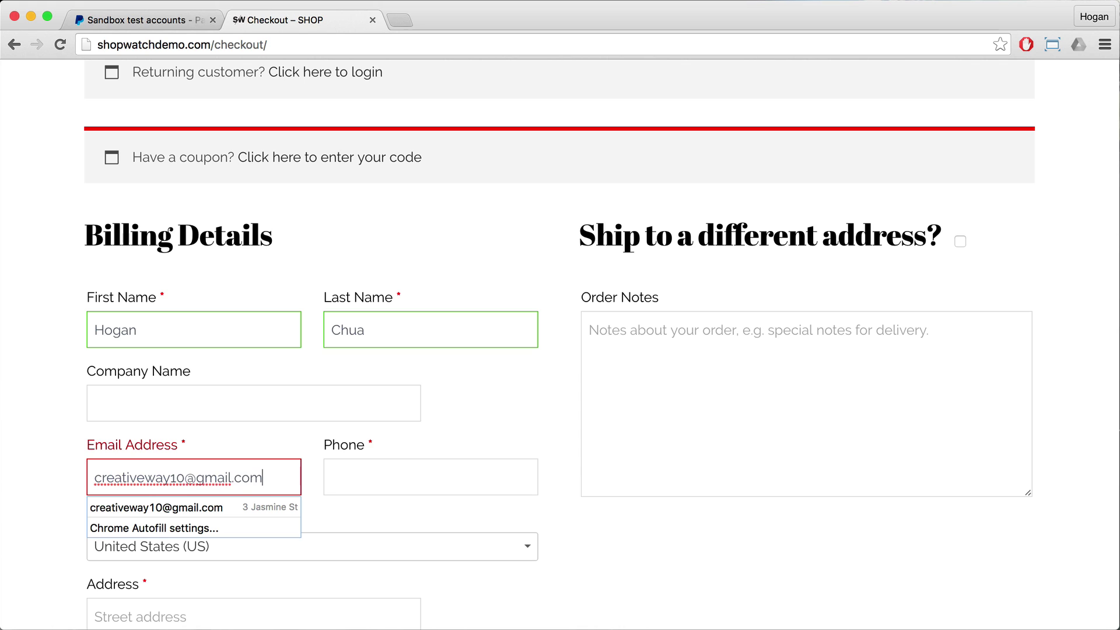
pyautogui.click(397, 477)
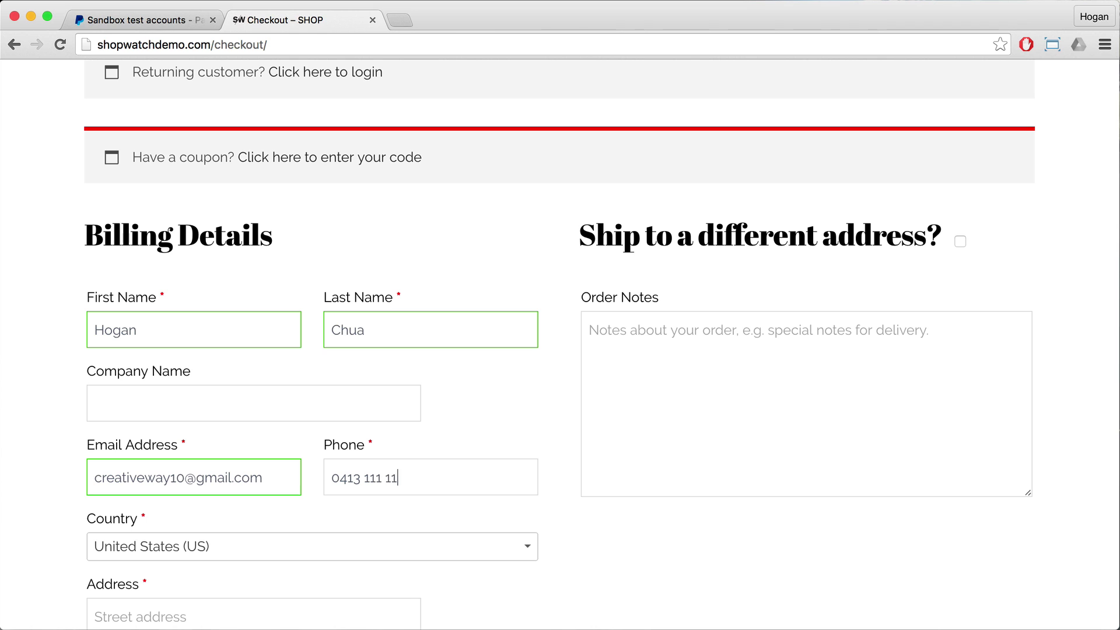
# Step: Enter the billing street address and town/city
pyautogui.scroll(-2, 180, 442)
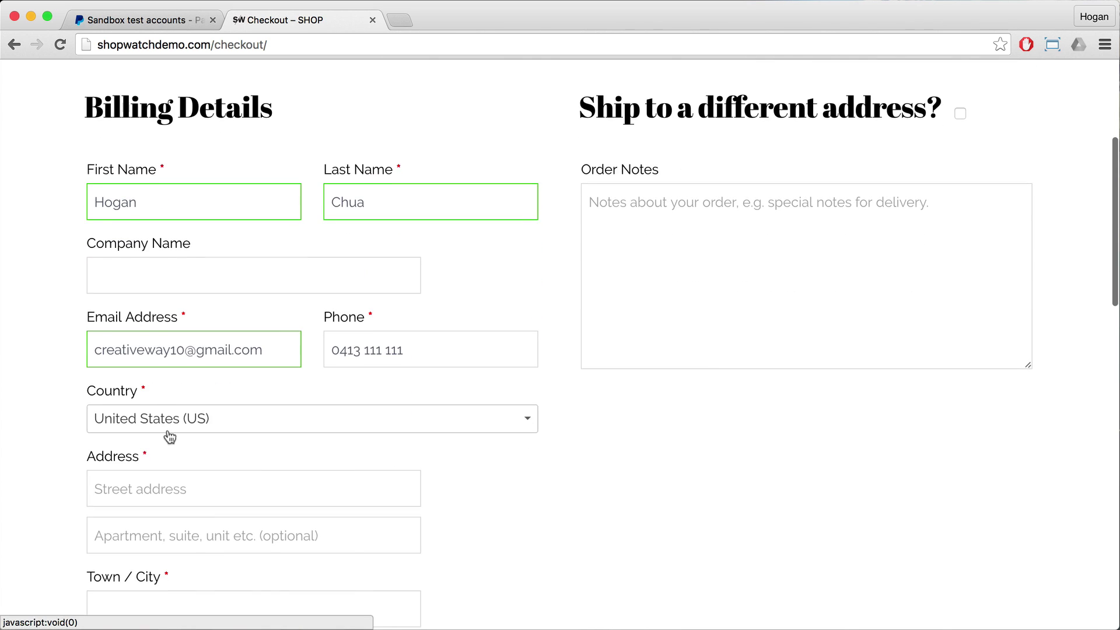
pyautogui.scroll(-1, 166, 430)
pyautogui.click(168, 408)
pyautogui.write('123 new yo')
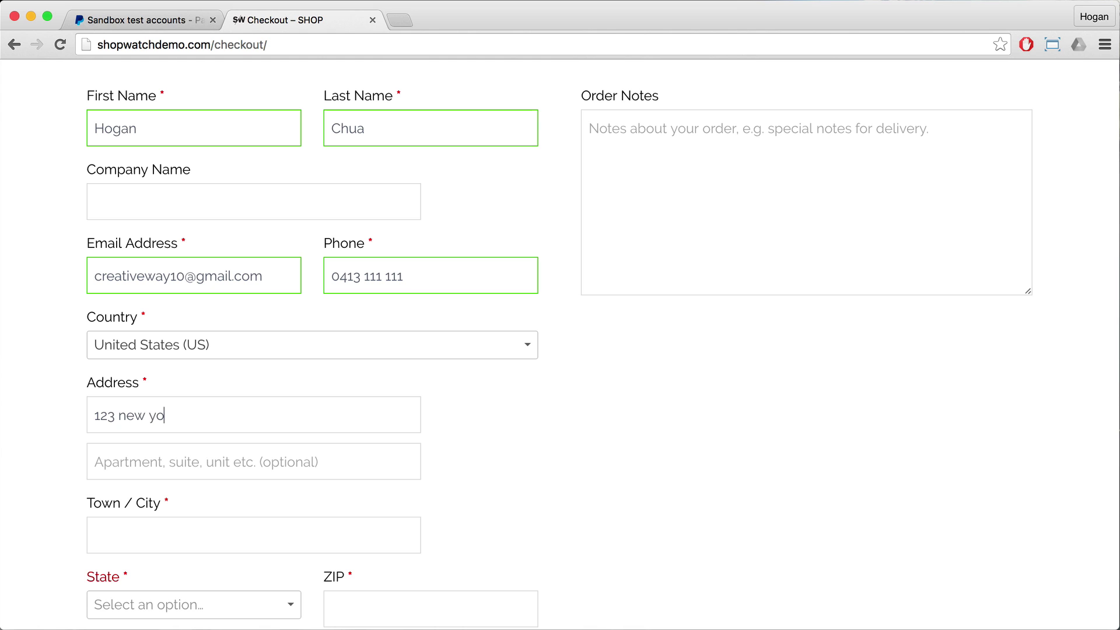
pyautogui.write('rk st')
pyautogui.scroll(-3, 227, 460)
pyautogui.click(214, 420)
pyautogui.write('New york')
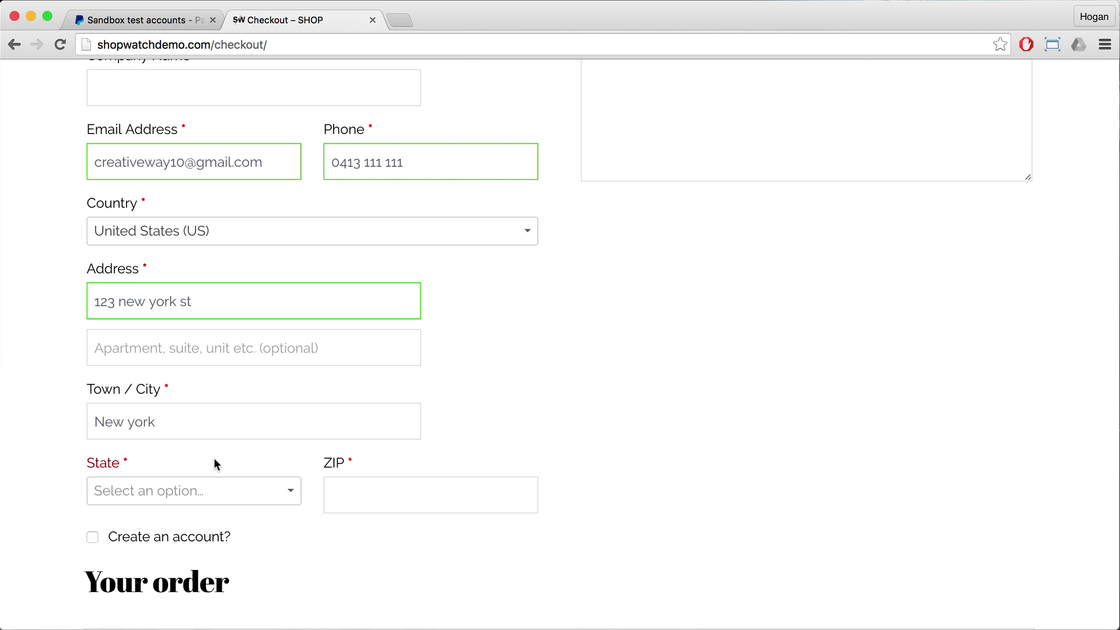
# Step: Choose New York as the billing state and fill in the ZIP code
pyautogui.click(205, 493)
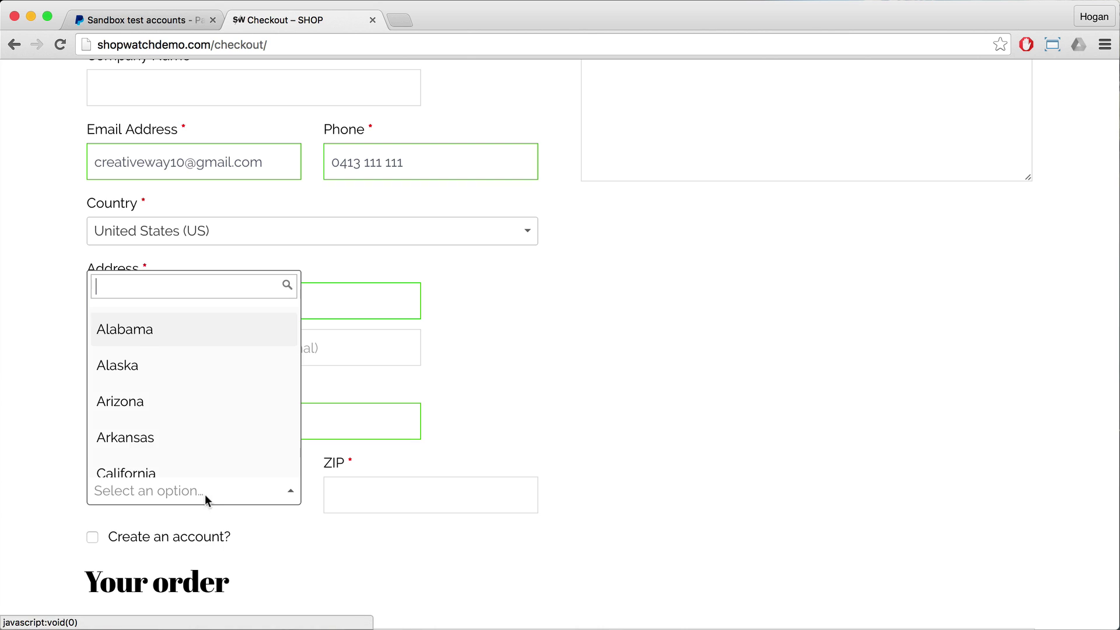
pyautogui.write('new')
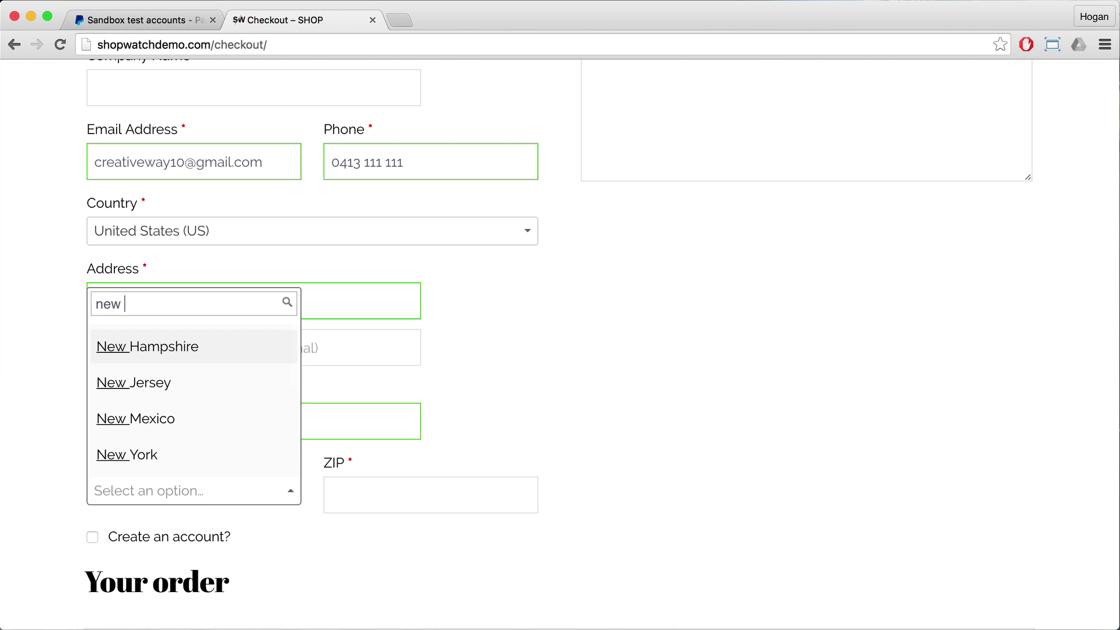
pyautogui.click(158, 451)
pyautogui.click(402, 500)
pyautogui.write('10001')
pyautogui.scroll(-3, 82, 441)
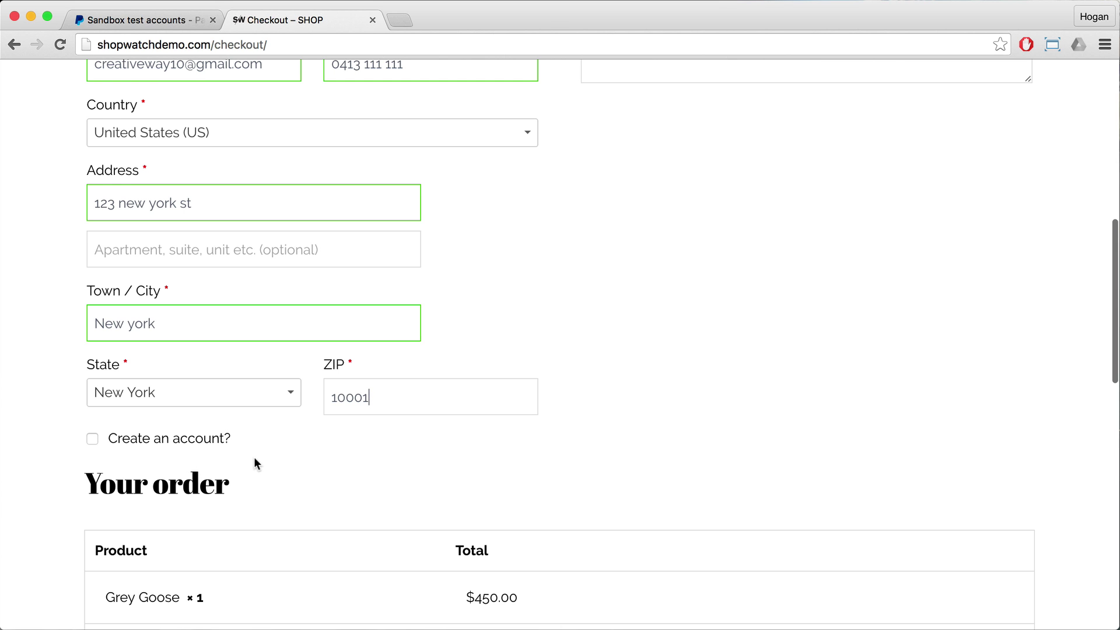
pyautogui.scroll(2, 237, 383)
pyautogui.scroll(-4, 235, 385)
pyautogui.scroll(-5, 234, 388)
pyautogui.scroll(-2, 274, 386)
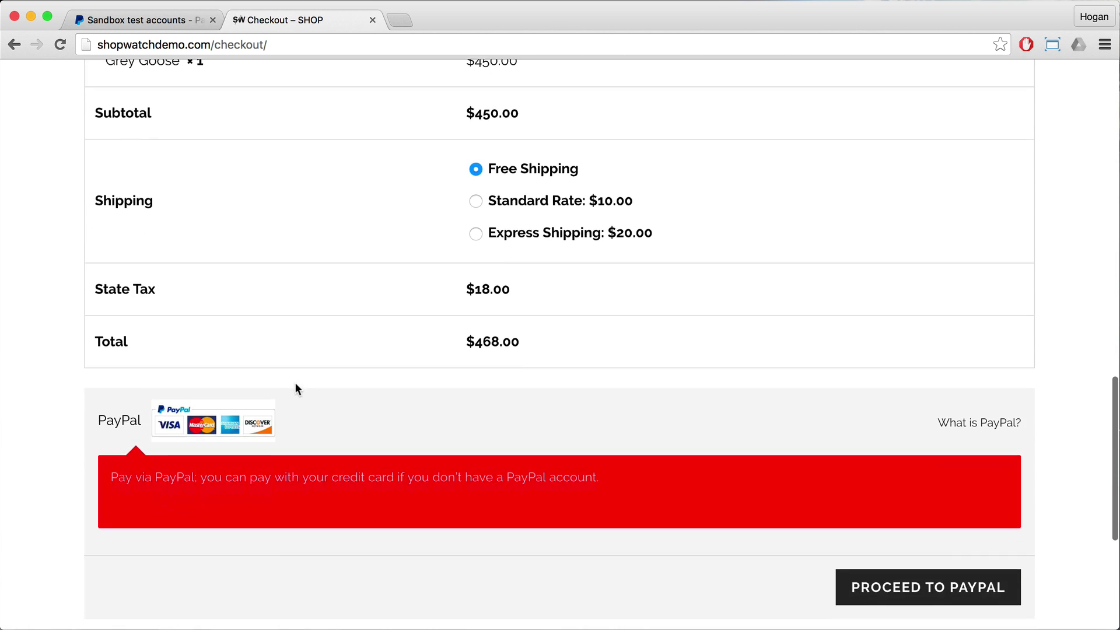
pyautogui.scroll(-3, 762, 502)
# Step: Send the order to PayPal and log in with the sandbox test buyer's e-mail and password
pyautogui.click(865, 467)
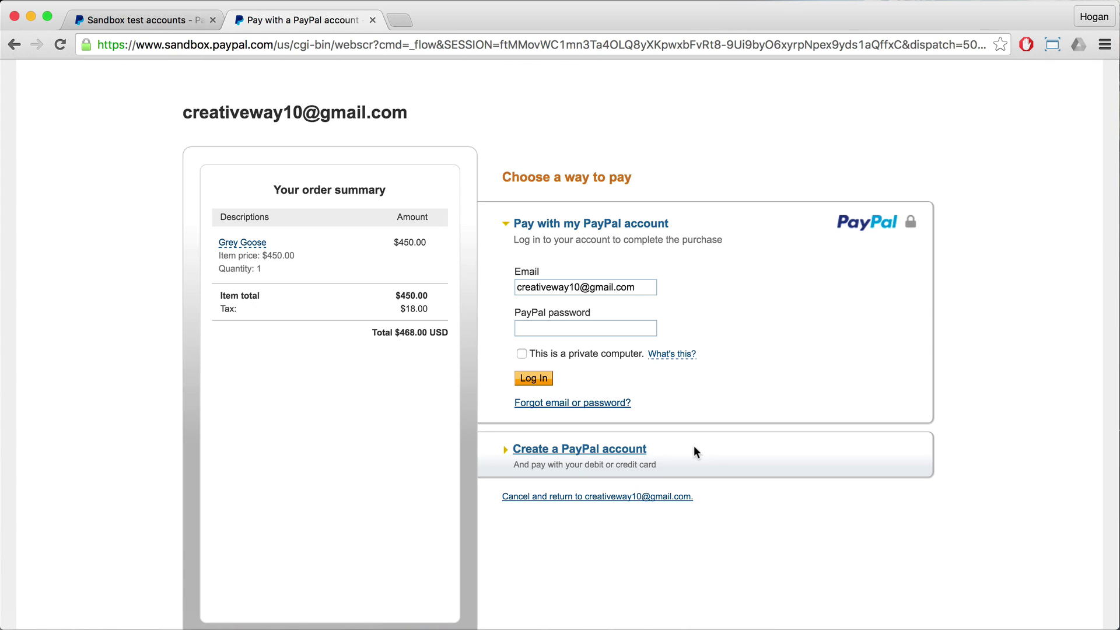
pyautogui.tripleClick(626, 292)
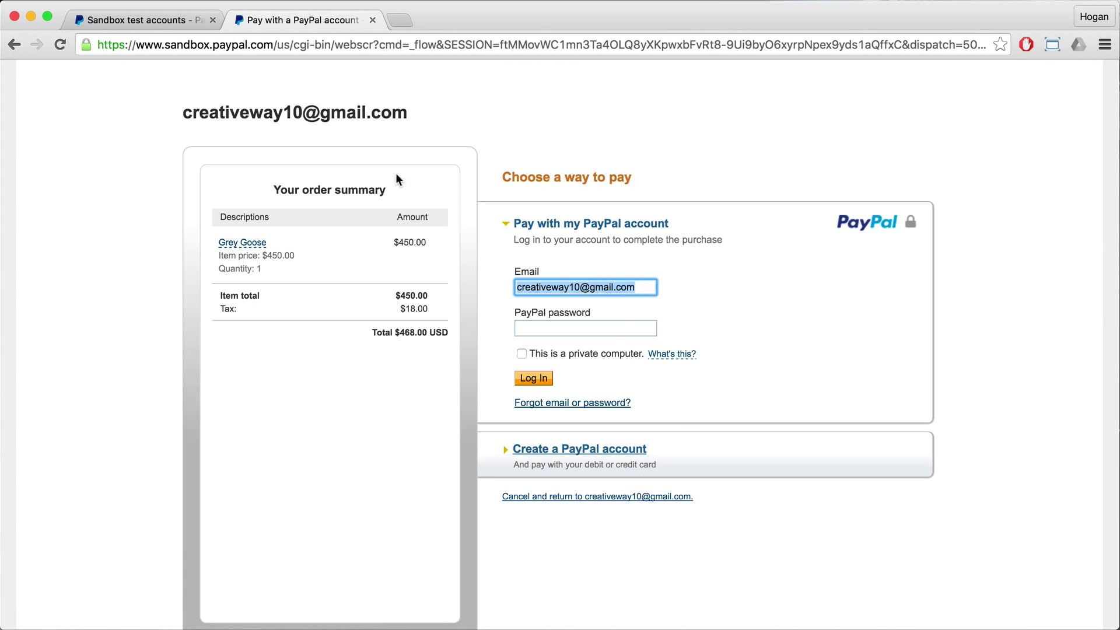
pyautogui.click(135, 23)
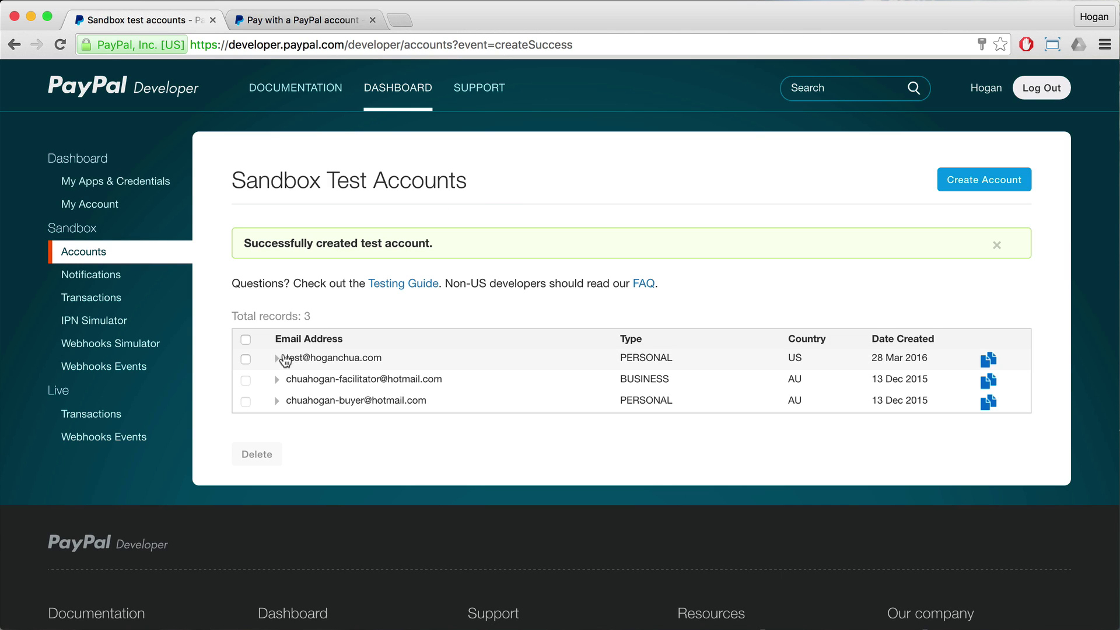
pyautogui.click(299, 21)
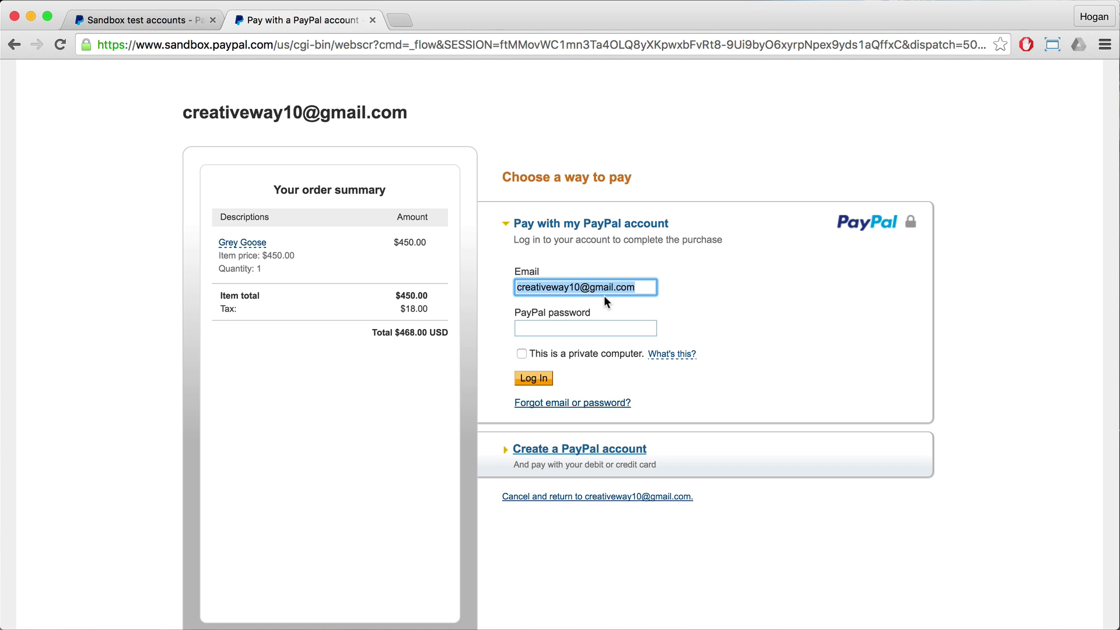
pyautogui.write('test')
pyautogui.press('Down')
pyautogui.press('Return')
pyautogui.press('Tab')
pyautogui.write('••••••••')
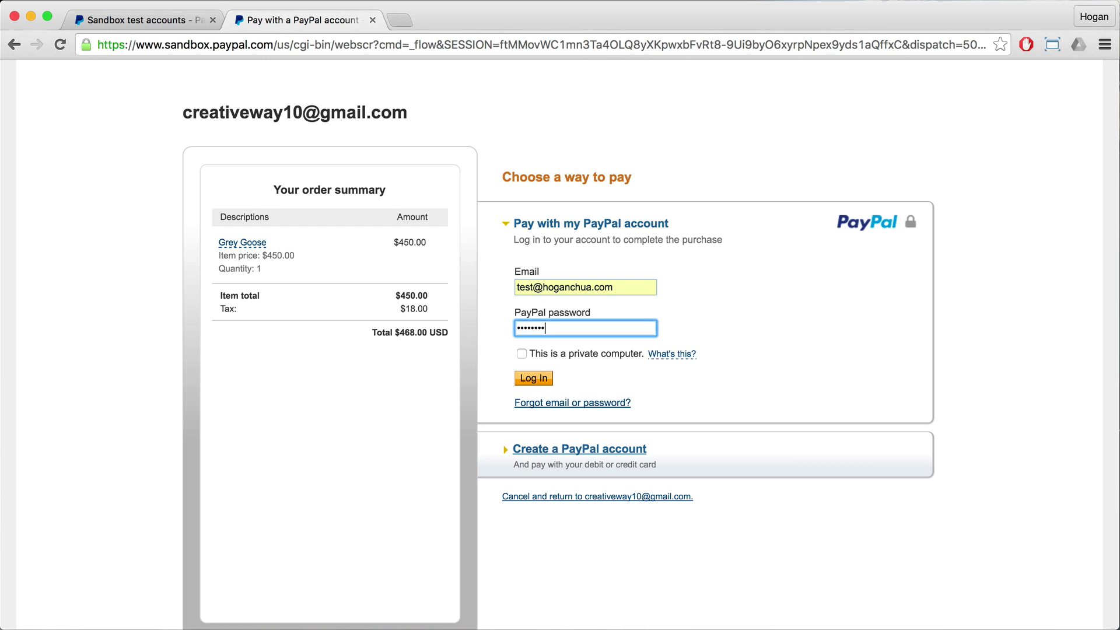
pyautogui.click(532, 380)
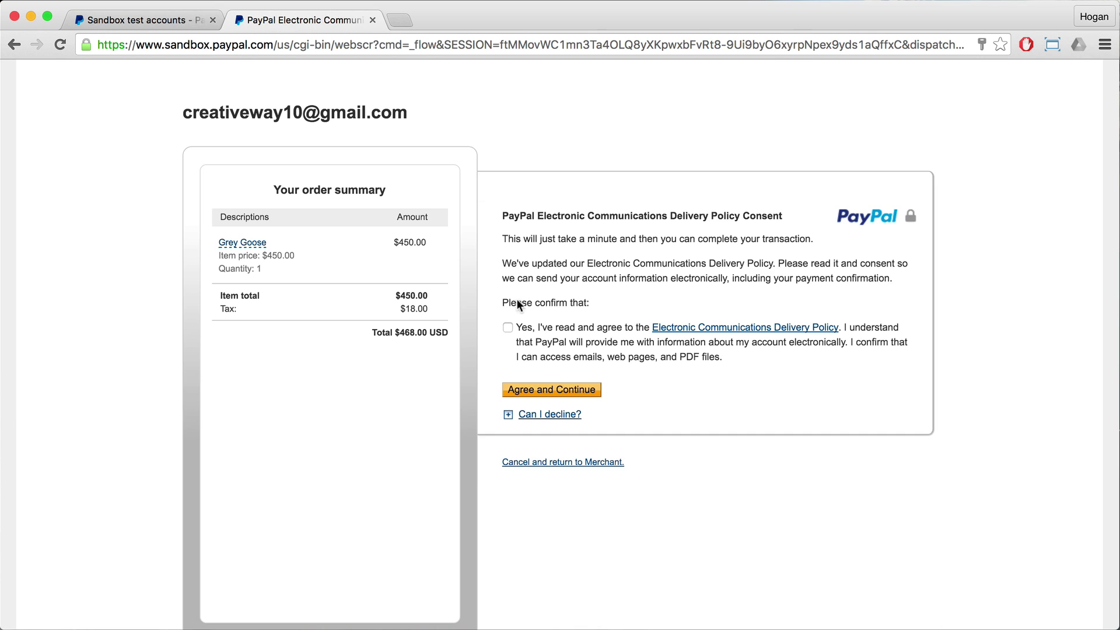
# Step: Accept the communications delivery policy and pay the $468.00 order
pyautogui.click(508, 329)
pyautogui.click(524, 389)
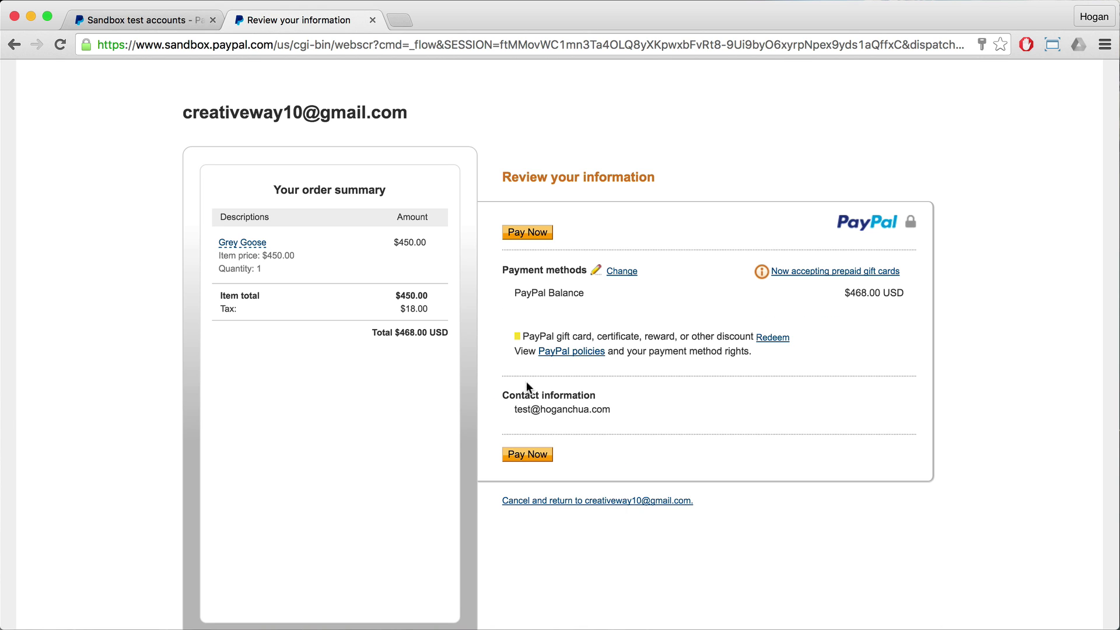
pyautogui.click(511, 454)
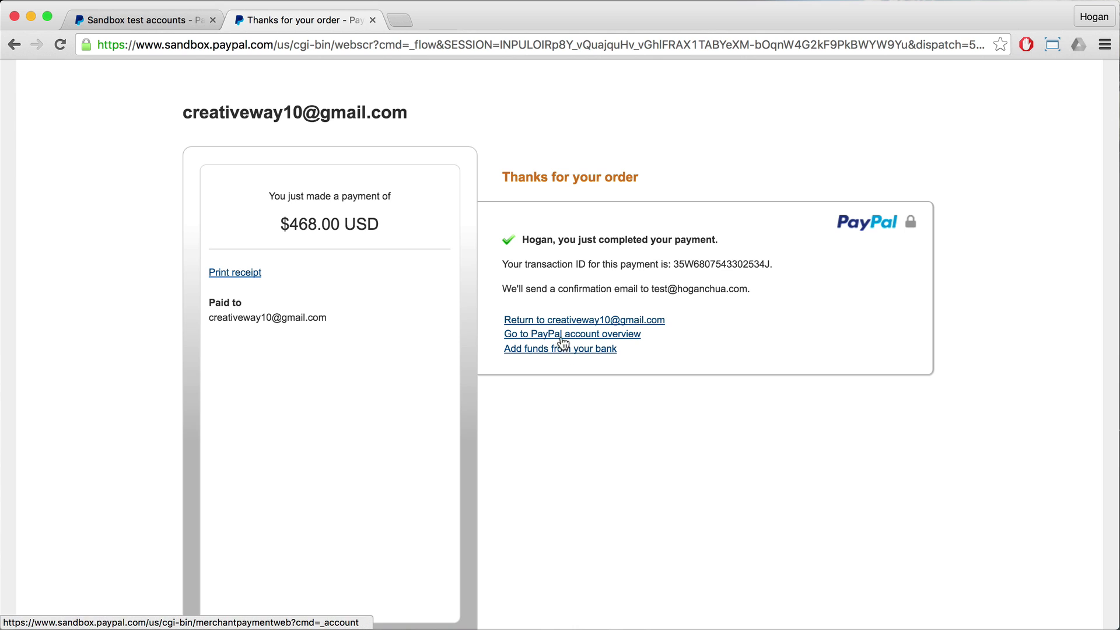
pyautogui.click(530, 336)
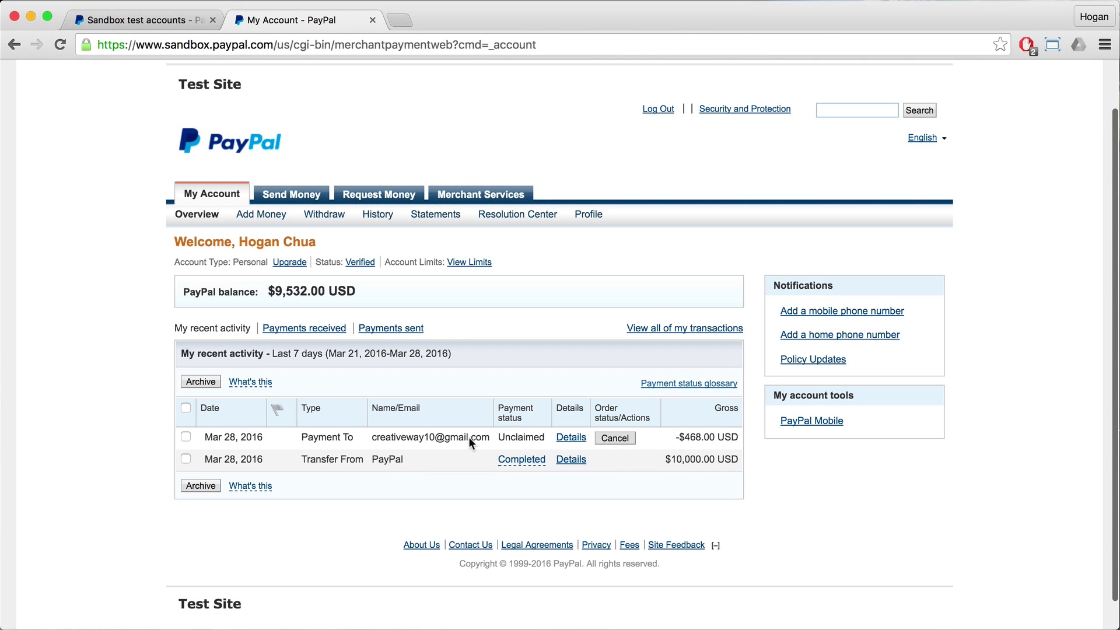
# Step: Select the payee's e-mail on the -$468.00 Unclaimed payment in recent activity
pyautogui.moveTo(373, 437); pyautogui.dragTo(485, 437)
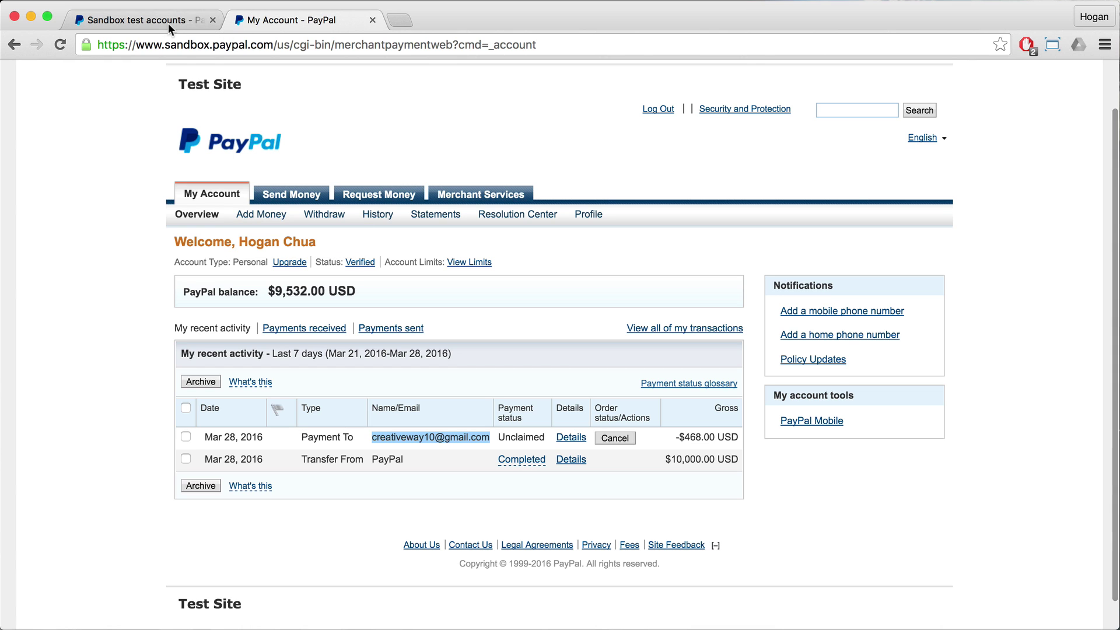
# Step: Log in to the shop's wp-admin with the admin credentials and open WooCommerce Orders
pyautogui.click(398, 21)
pyautogui.write('shopwatchdemo.com')
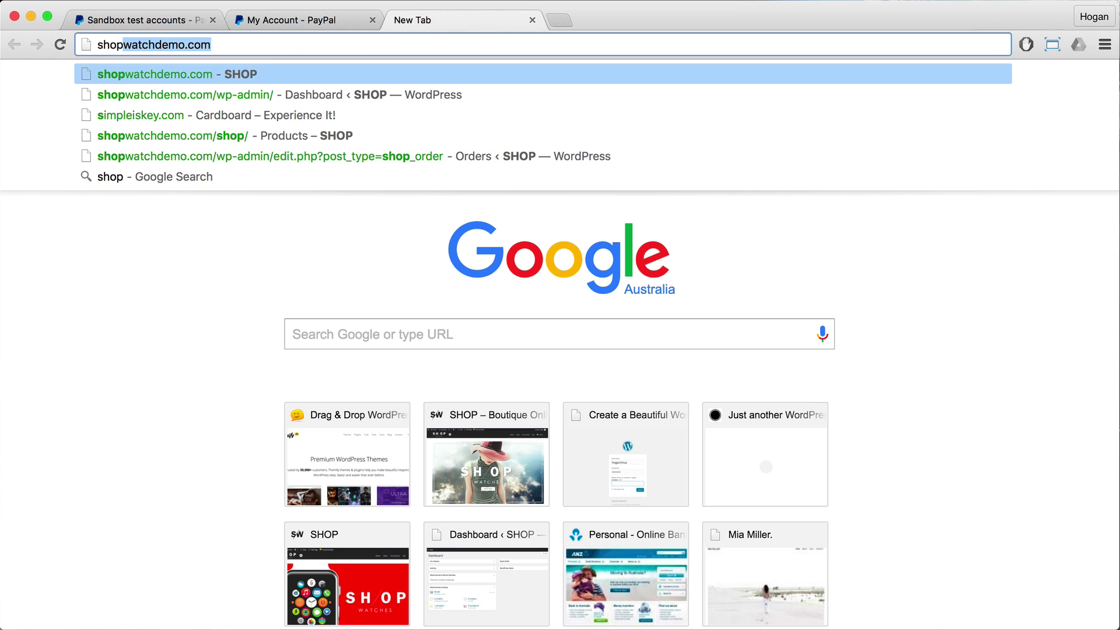
pyautogui.press('Down')
pyautogui.press('Return')
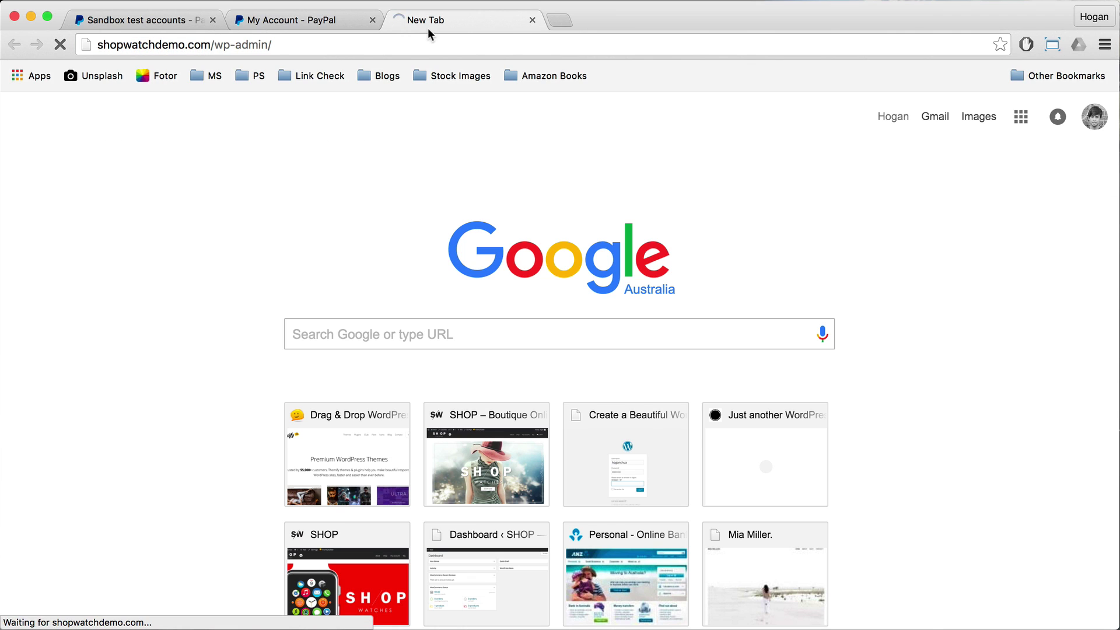
pyautogui.write('hoganchua')
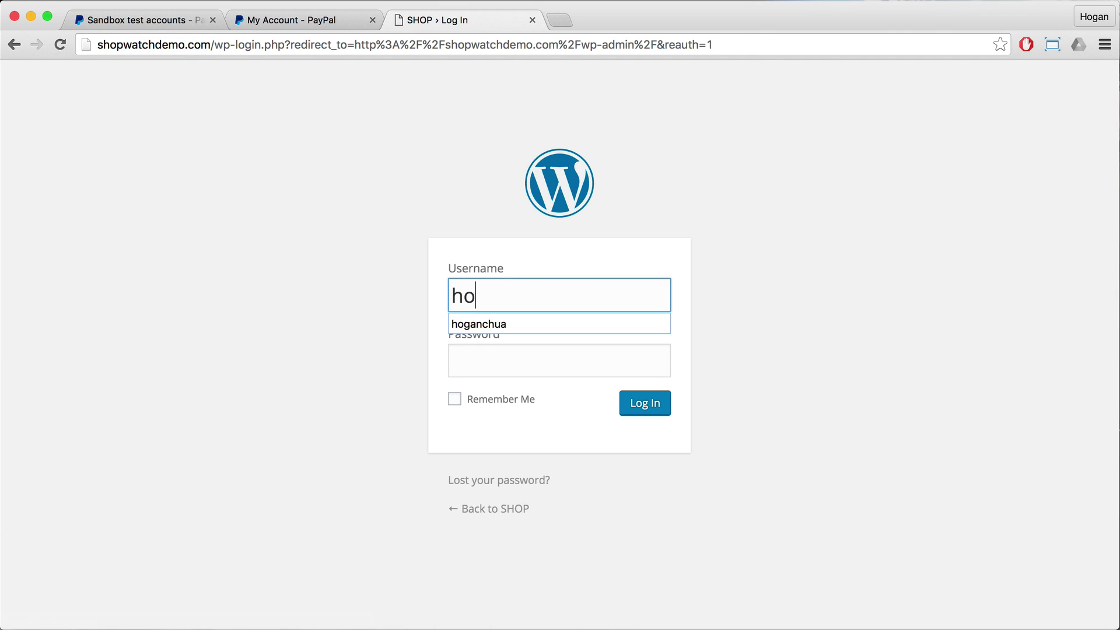
pyautogui.press('Tab')
pyautogui.write('password')
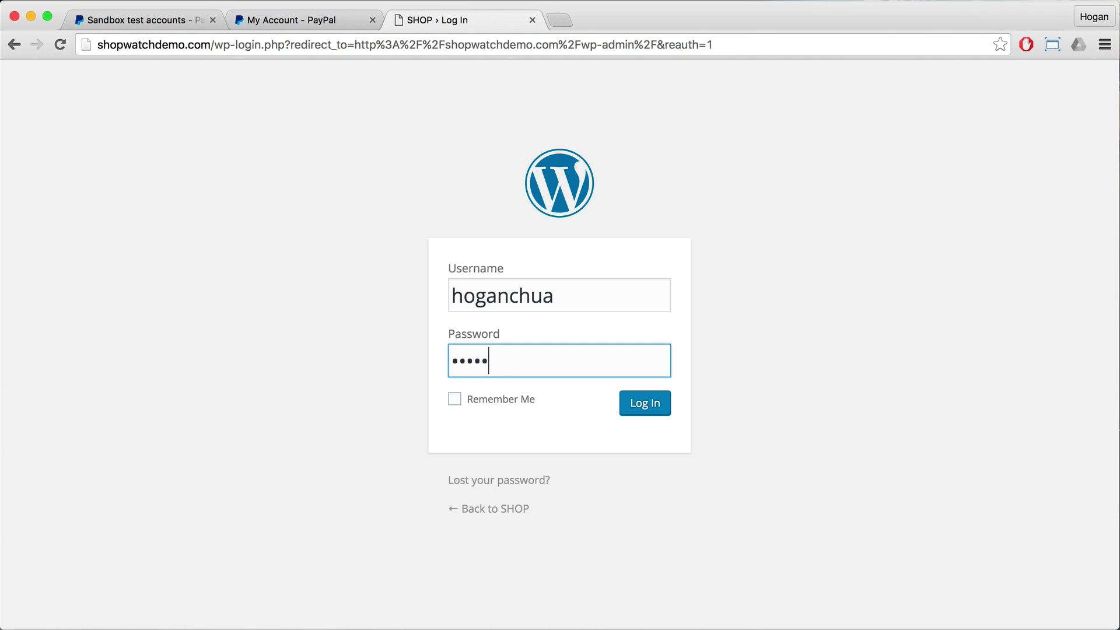
pyautogui.press('Return')
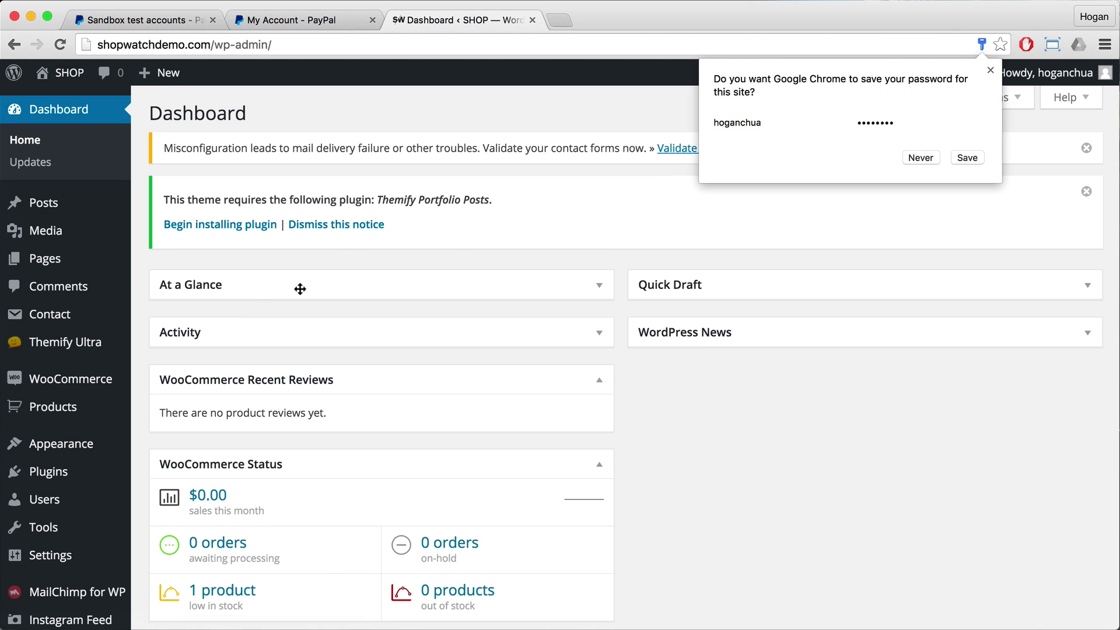
pyautogui.moveTo(67, 384)
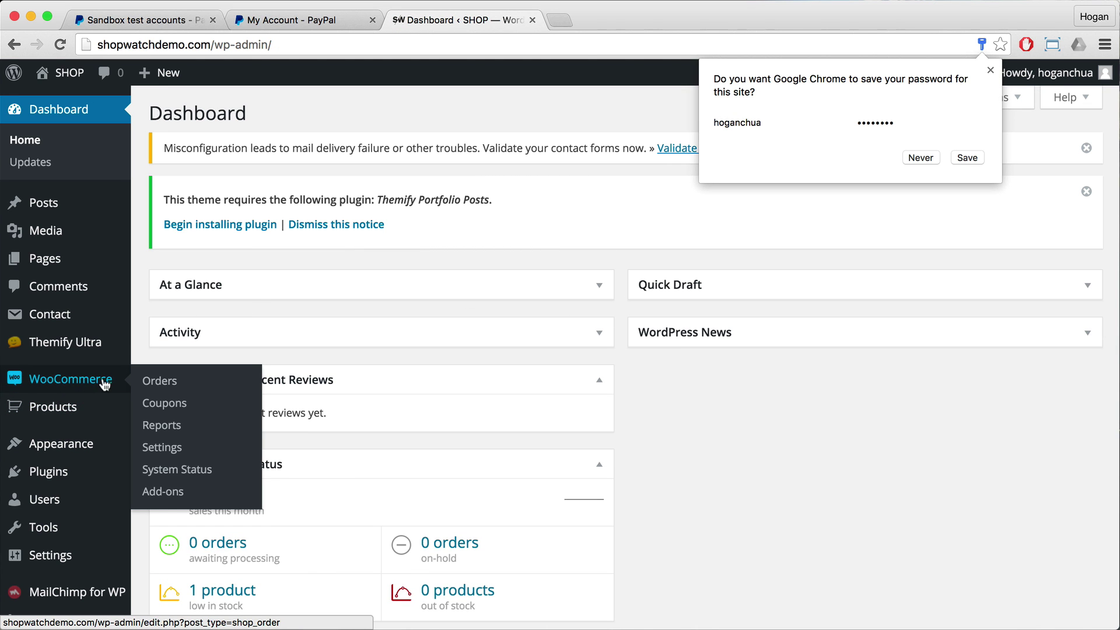
pyautogui.click(156, 381)
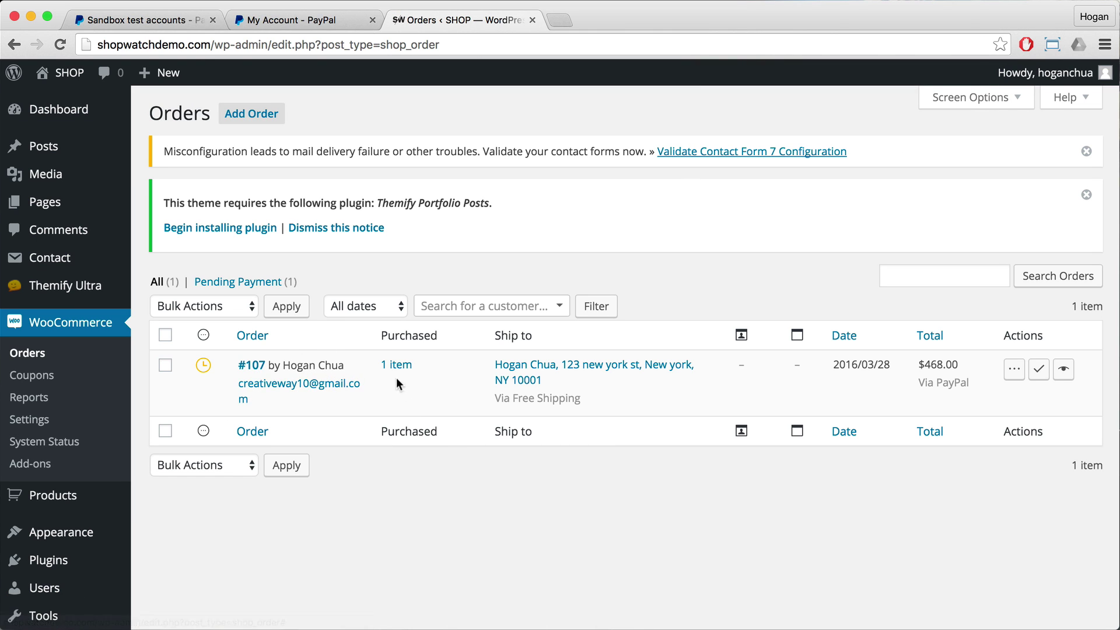
# Step: Open order #107 and check its Pending Payment status, addresses, Grey Goose item and $468.00 total
pyautogui.click(251, 365)
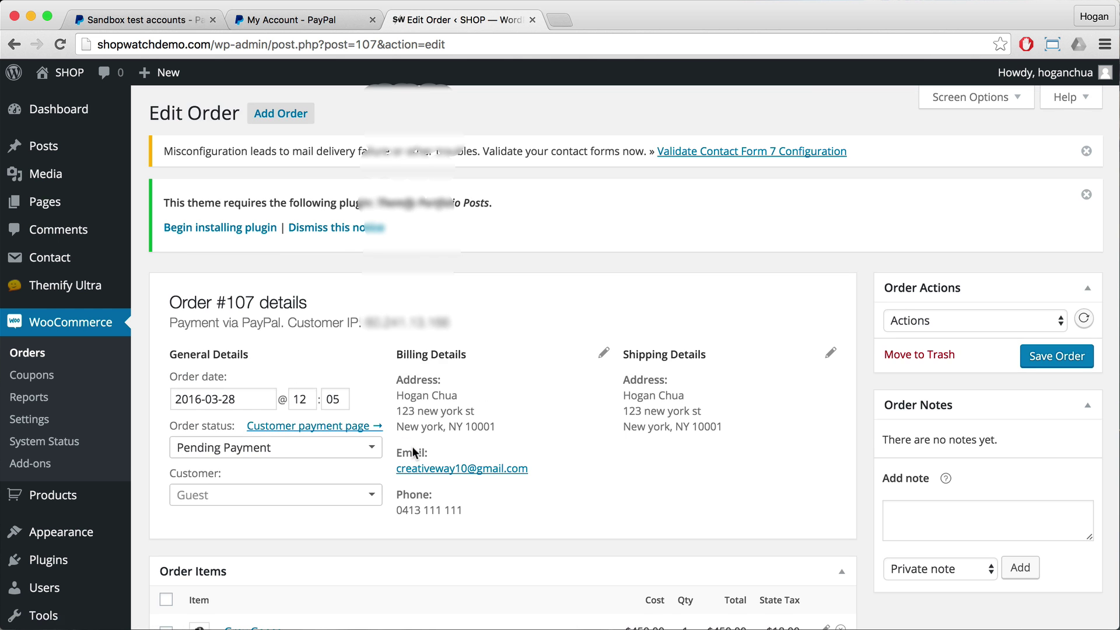
pyautogui.scroll(-3, 412, 446)
pyautogui.scroll(-6, 407, 437)
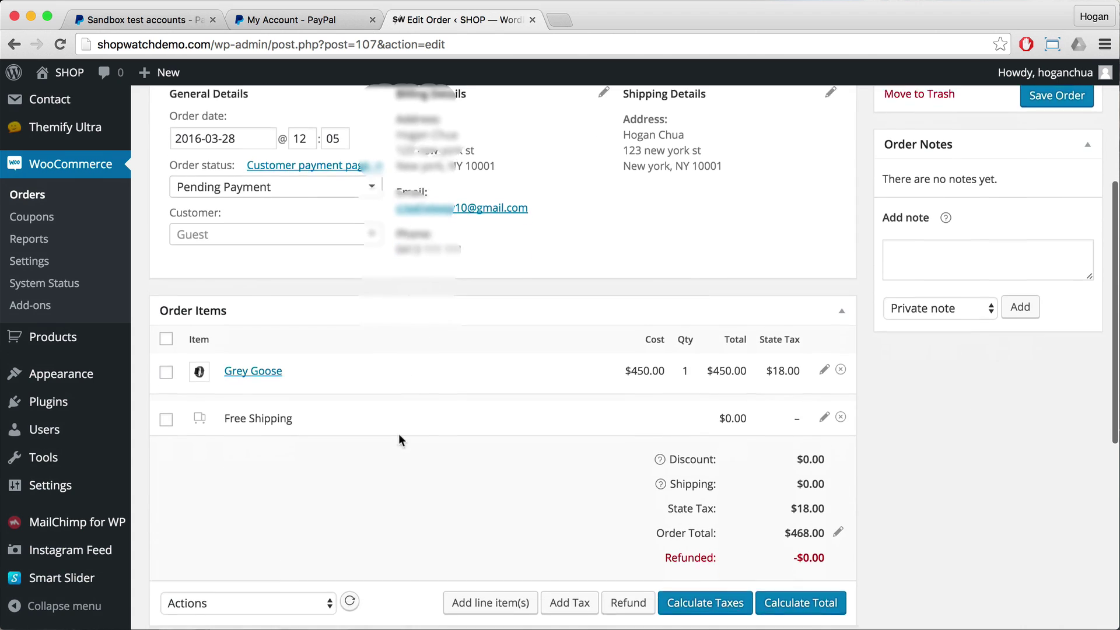
pyautogui.scroll(10, 459, 435)
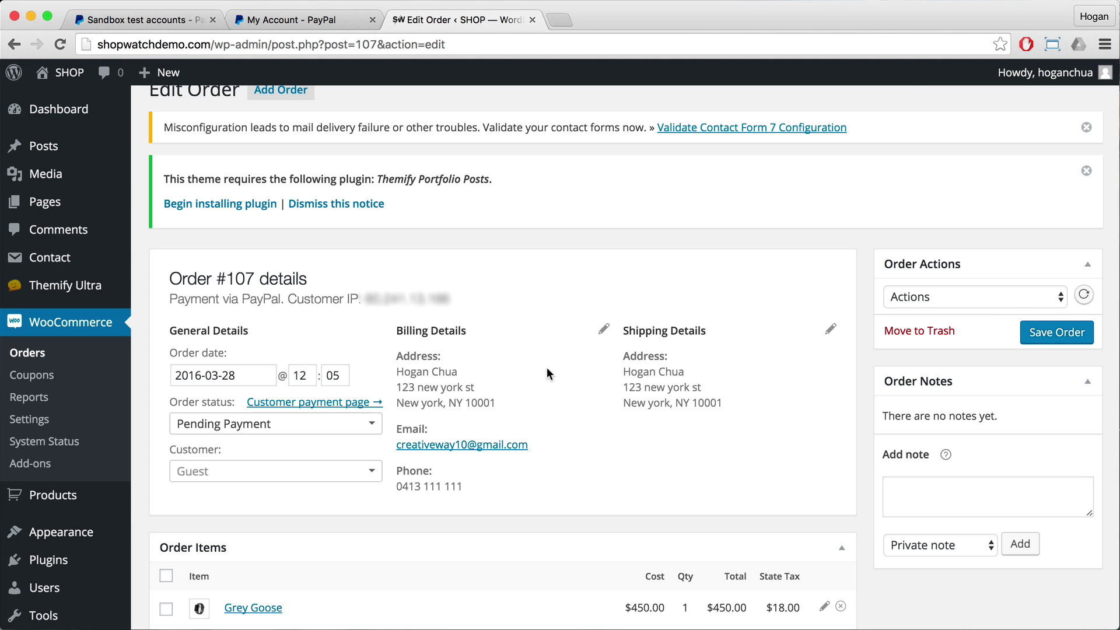
pyautogui.scroll(-5, 546, 369)
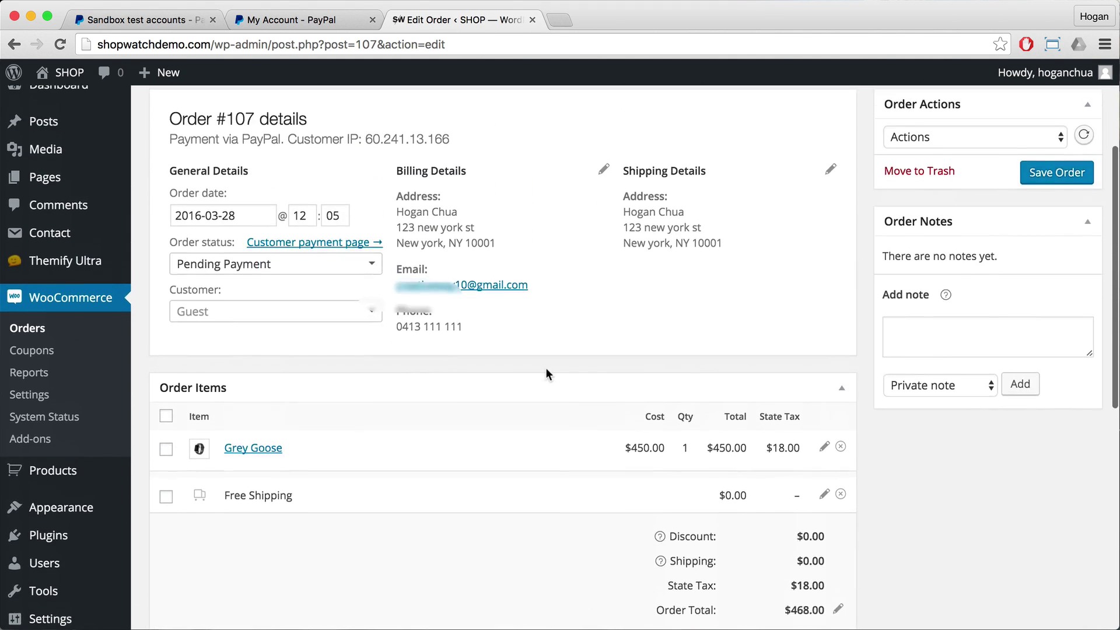
pyautogui.scroll(5, 547, 374)
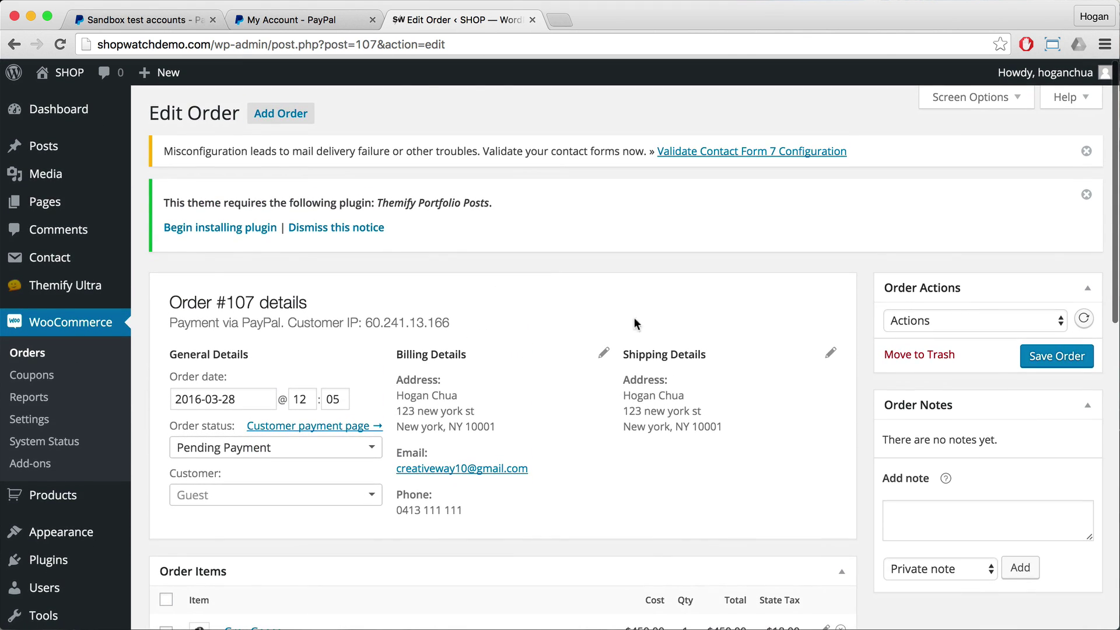
pyautogui.scroll(-2, 575, 340)
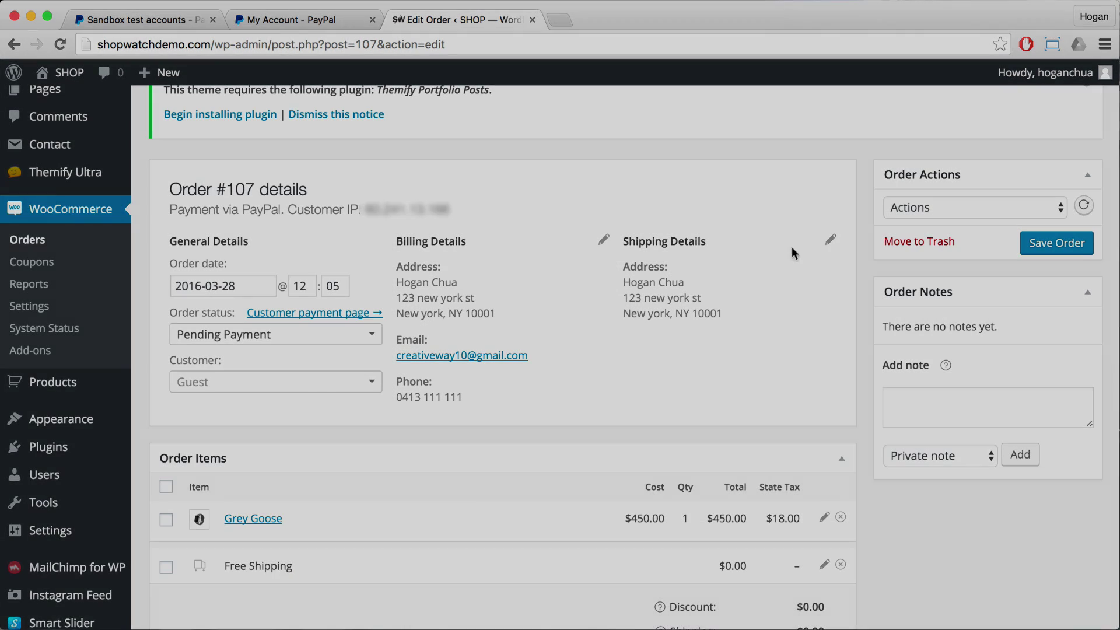